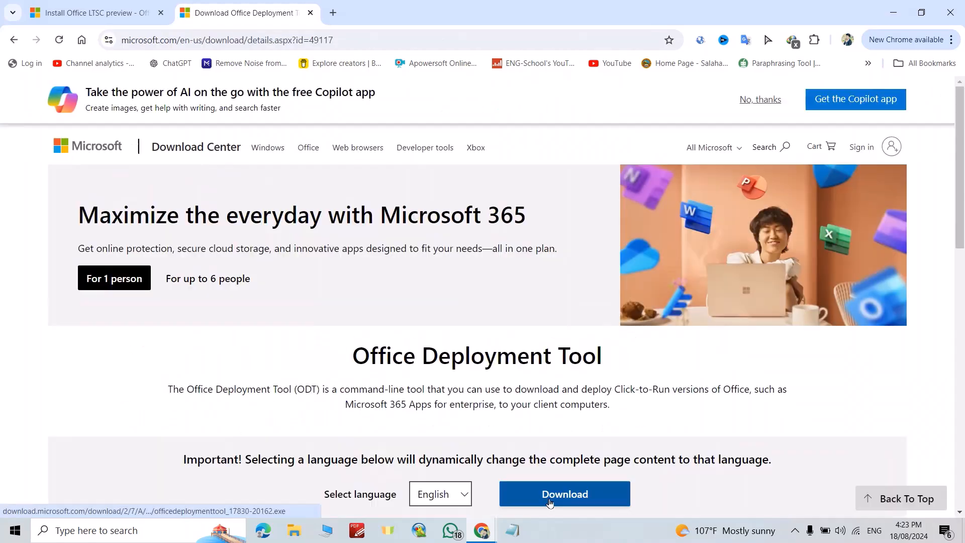
Step: Download the Office Deployment Tool in English and show the downloaded file in its folder
{"action": "left_click", "coordinate": [550, 503]}
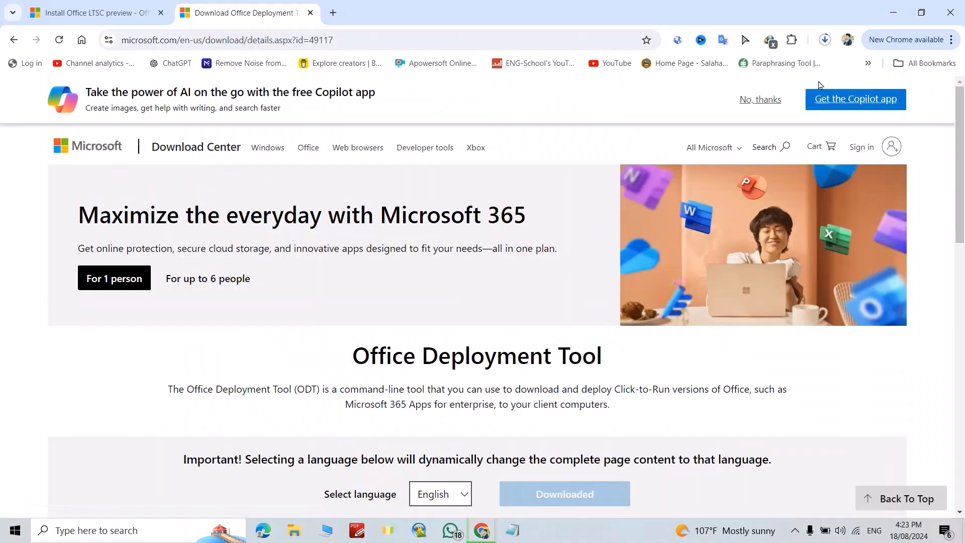
{"action": "left_click", "coordinate": [825, 40]}
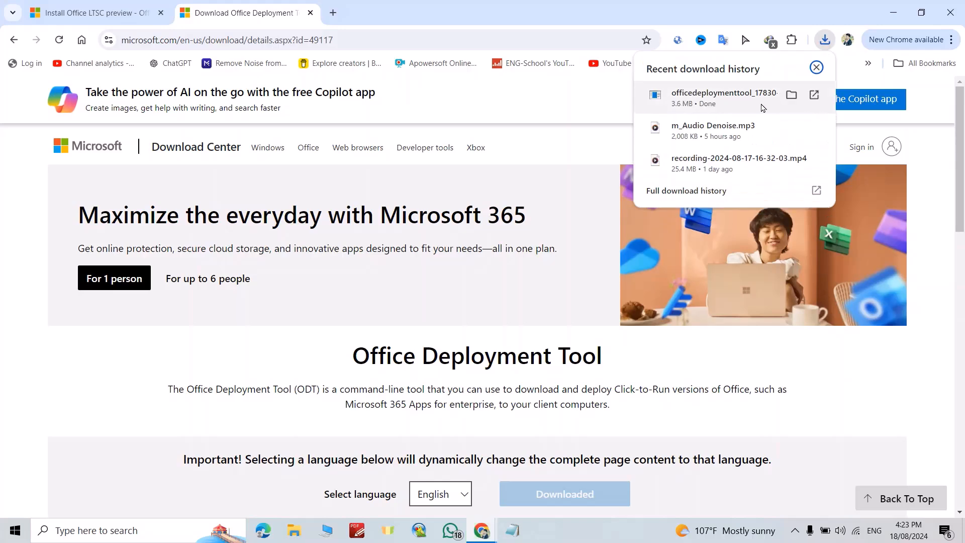
{"action": "left_click", "coordinate": [792, 95]}
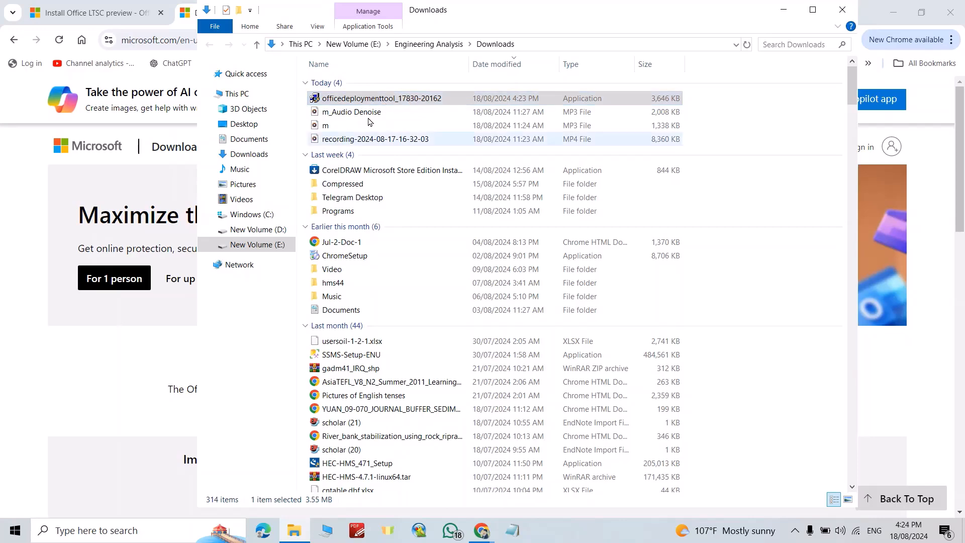
Step: Minimize the open windows and create a desktop folder named Office2024
{"action": "left_click", "coordinate": [899, 14]}
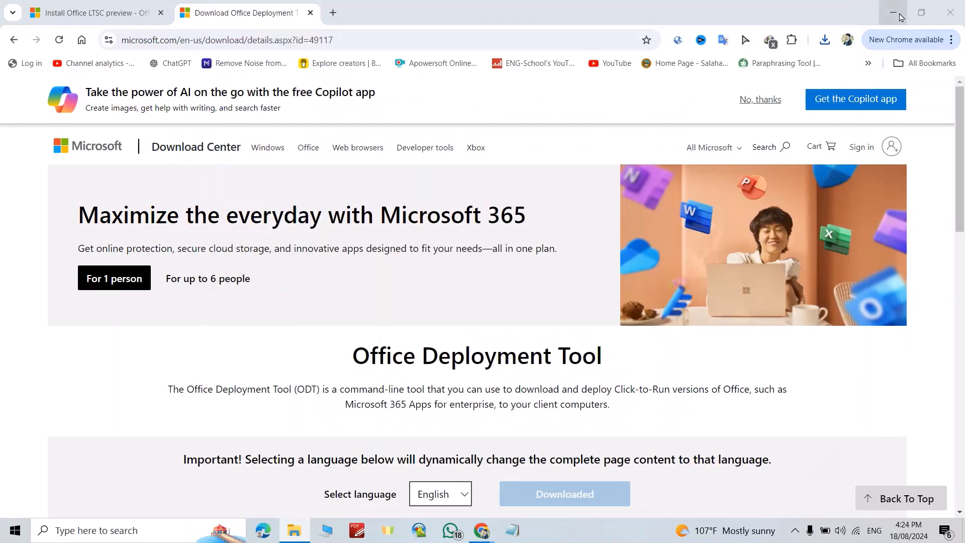
{"action": "left_click", "coordinate": [899, 14]}
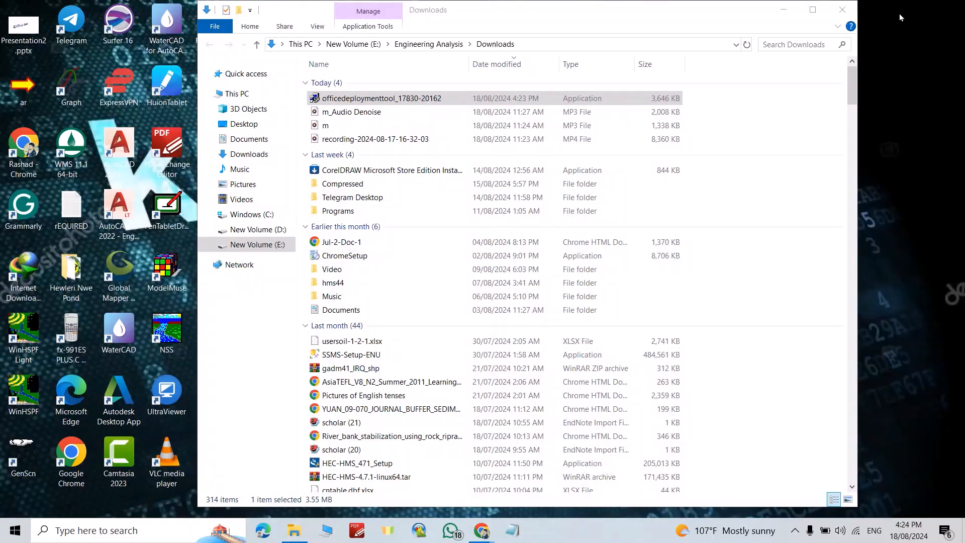
{"action": "left_click", "coordinate": [785, 11]}
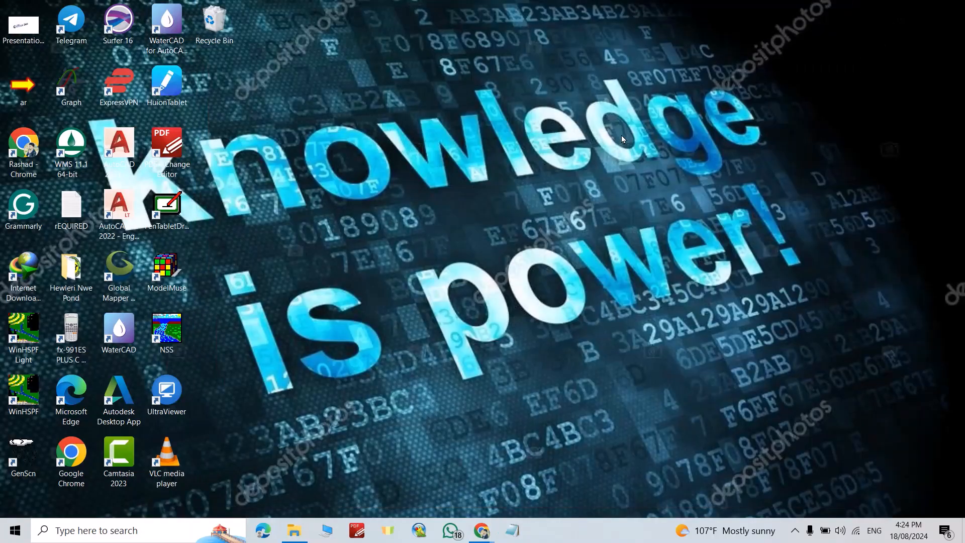
{"action": "right_click", "coordinate": [404, 128]}
{"action": "mouse_move", "coordinate": [454, 256]}
{"action": "left_click", "coordinate": [583, 250]}
{"action": "type", "text": "Office2"}
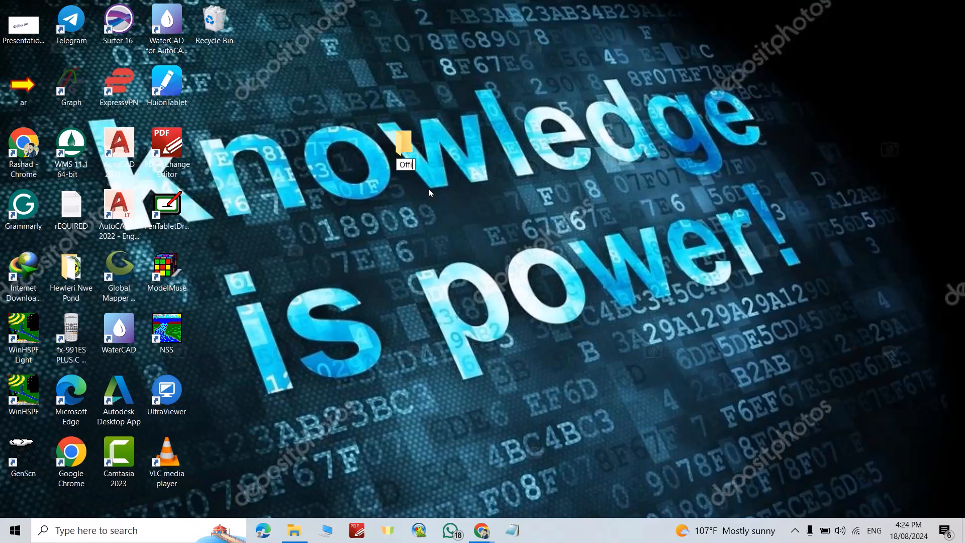
{"action": "type", "text": "024"}
{"action": "key", "text": "Return"}
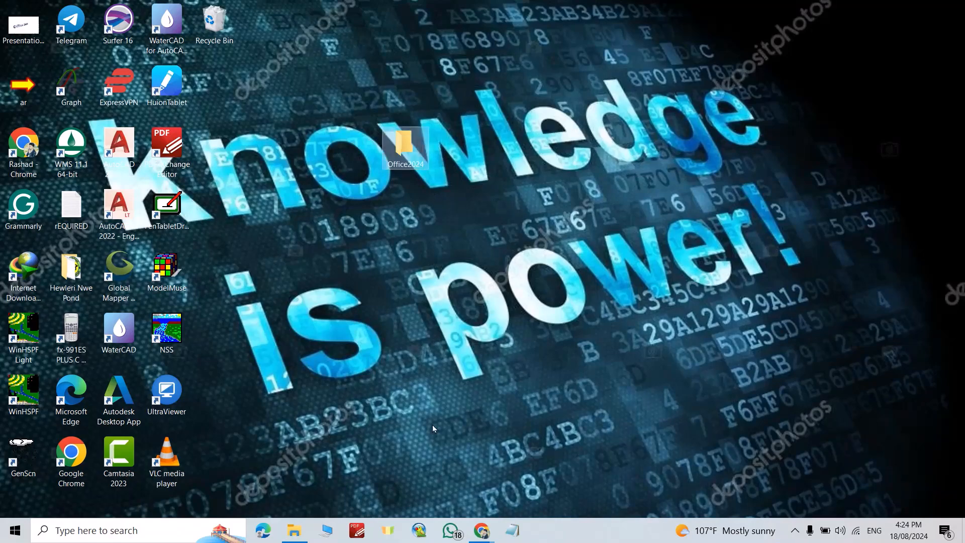
{"action": "mouse_move", "coordinate": [294, 530]}
{"action": "left_click", "coordinate": [294, 472]}
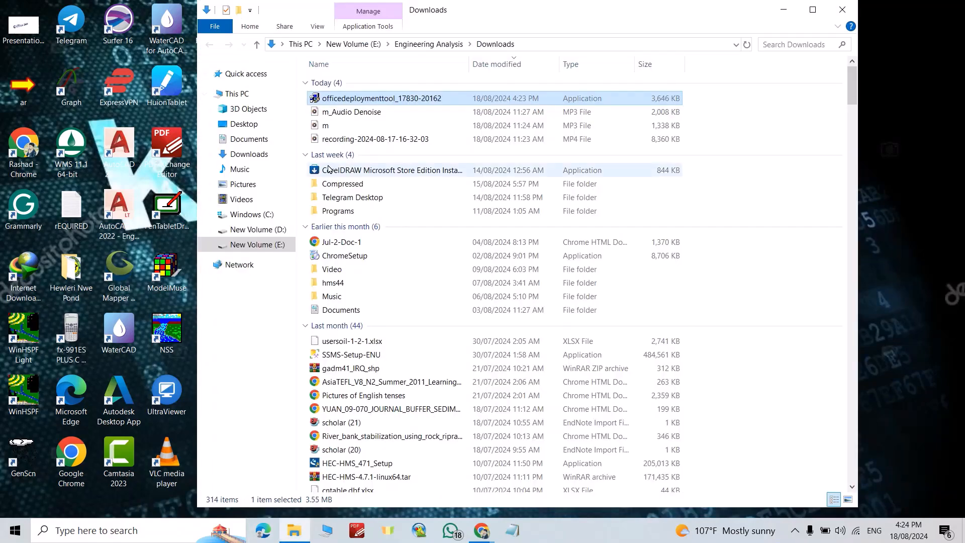
{"action": "right_click", "coordinate": [358, 101]}
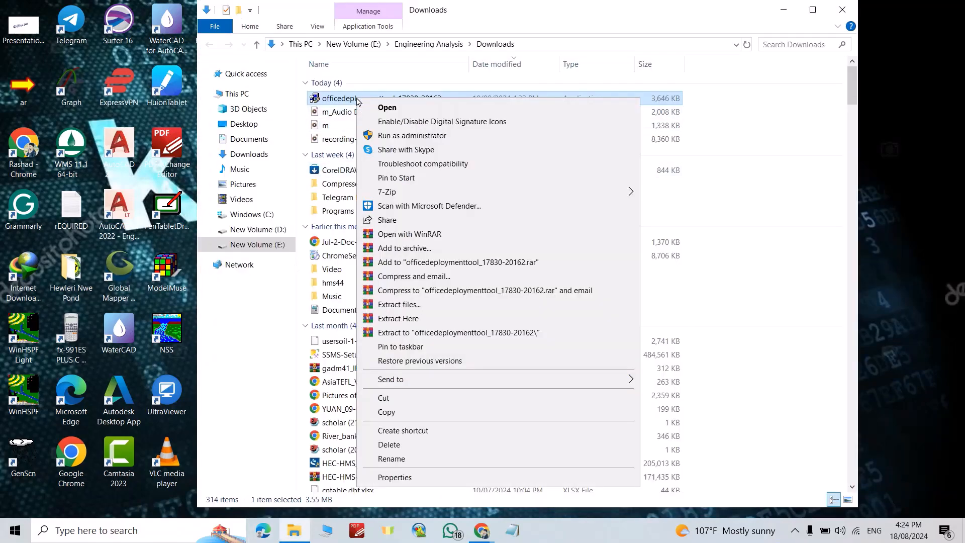
{"action": "left_click", "coordinate": [397, 136]}
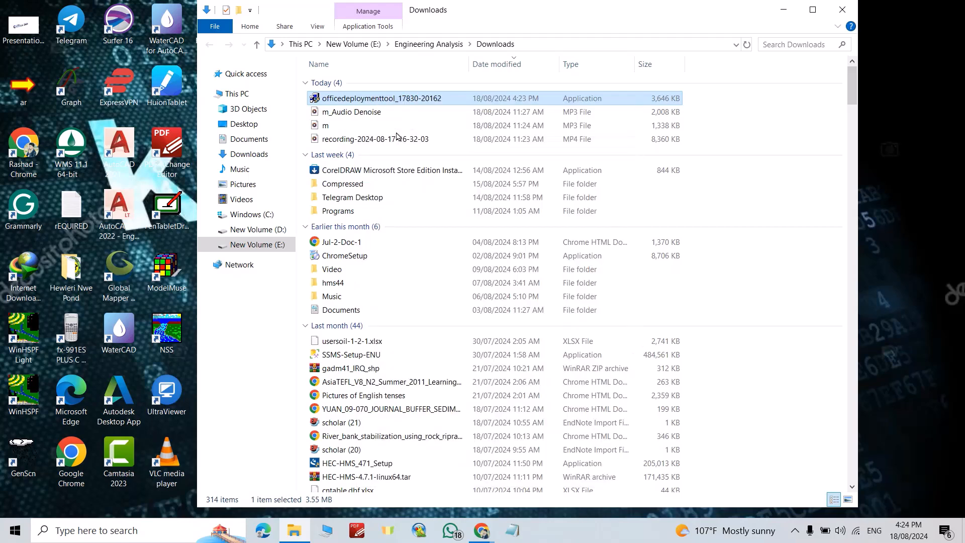
{"action": "left_click", "coordinate": [267, 390]}
{"action": "left_click", "coordinate": [681, 388]}
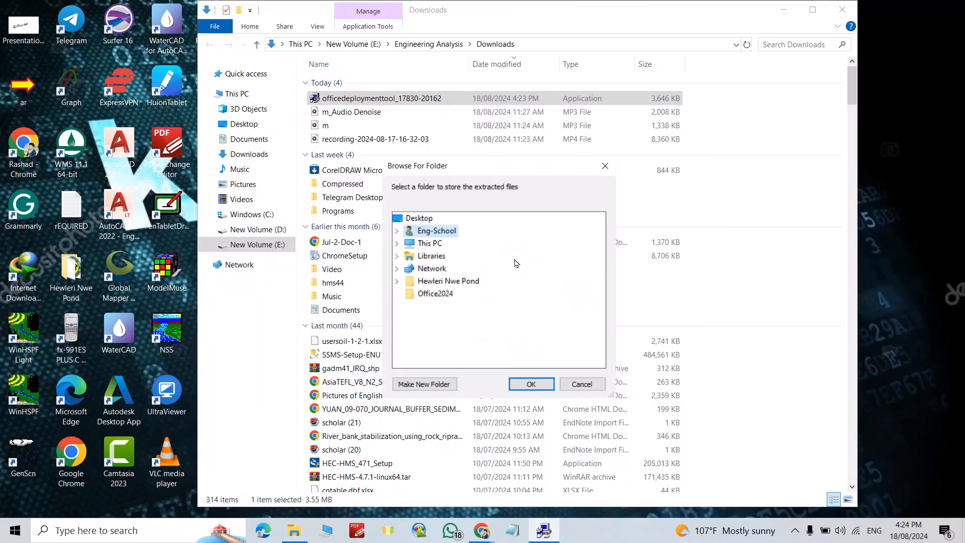
Step: Extract the deployment tool's files into the Office2024 folder on the desktop and dismiss the completion message
{"action": "double_click", "coordinate": [430, 243]}
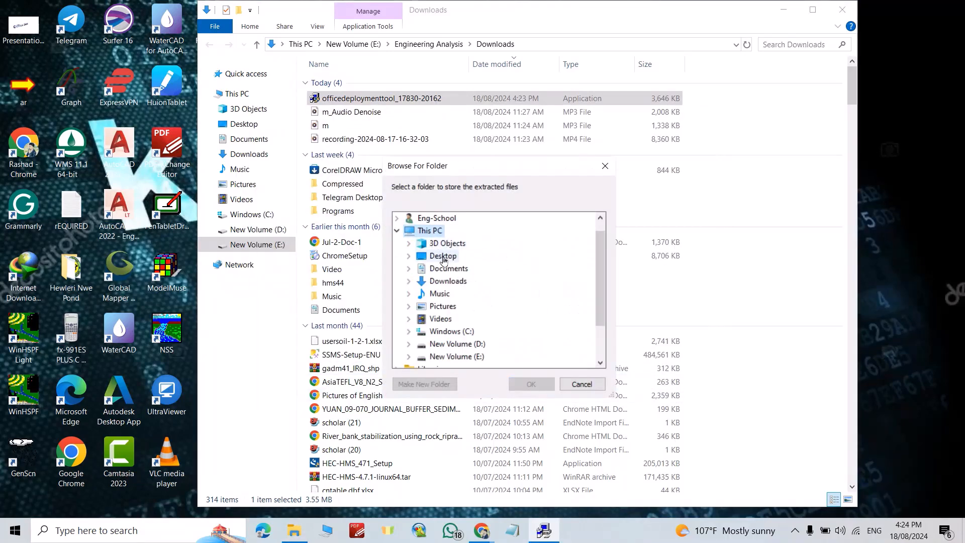
{"action": "double_click", "coordinate": [443, 258]}
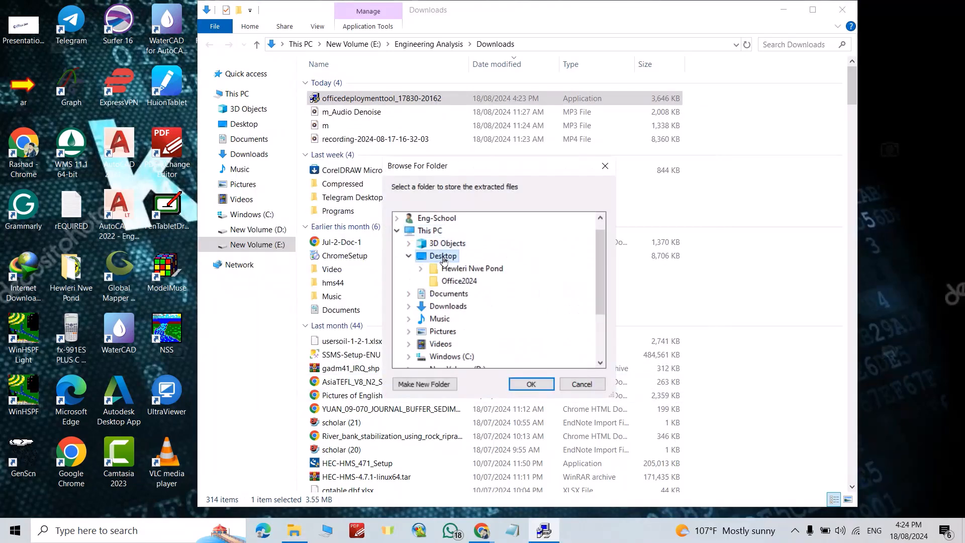
{"action": "left_click", "coordinate": [468, 282]}
{"action": "left_click", "coordinate": [532, 385]}
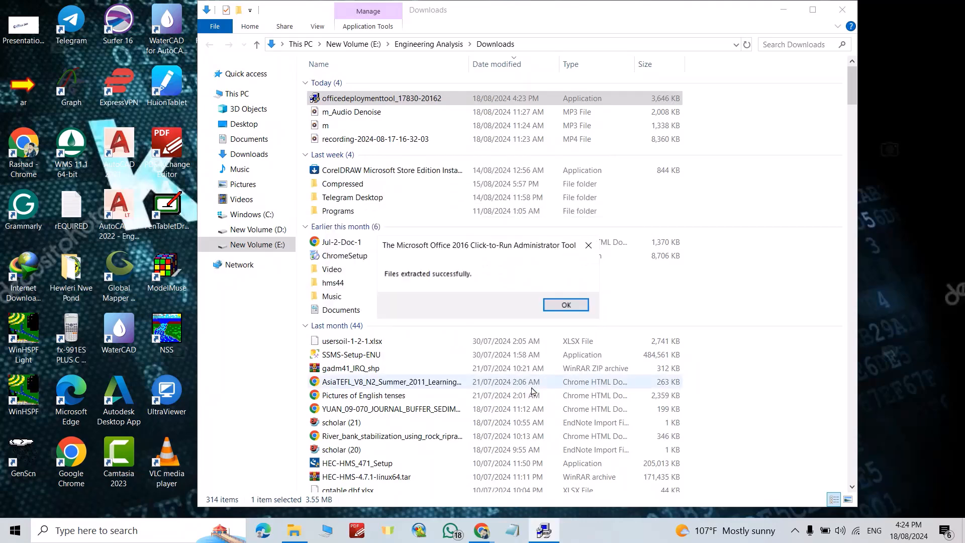
{"action": "left_click", "coordinate": [565, 305]}
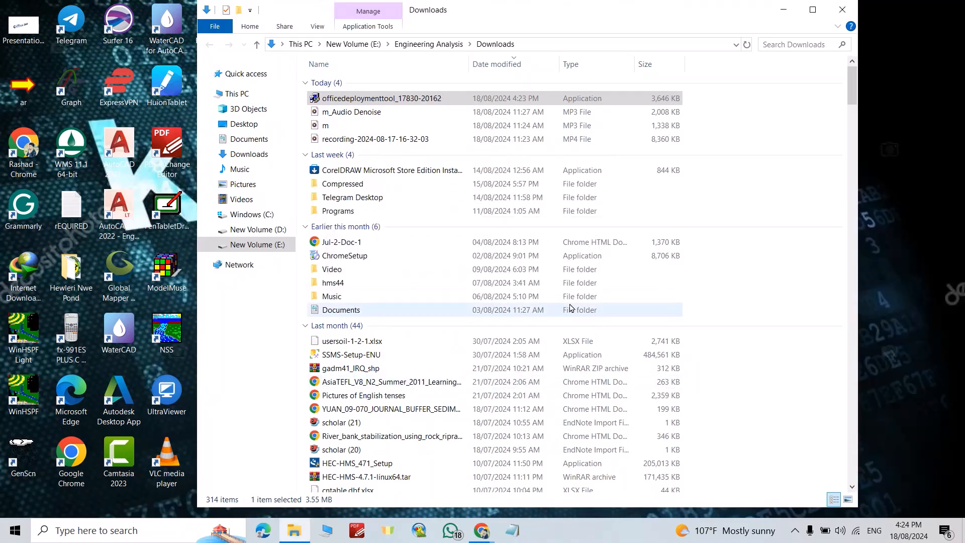
Step: Open configuration-Office365-x64 from the desktop's Office2024 folder in Notepad
{"action": "left_click", "coordinate": [783, 10]}
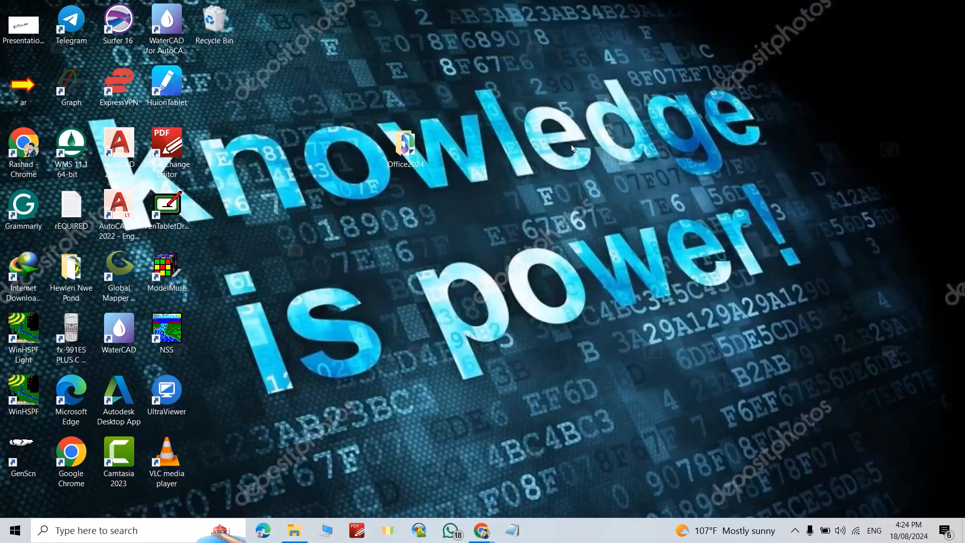
{"action": "double_click", "coordinate": [406, 146]}
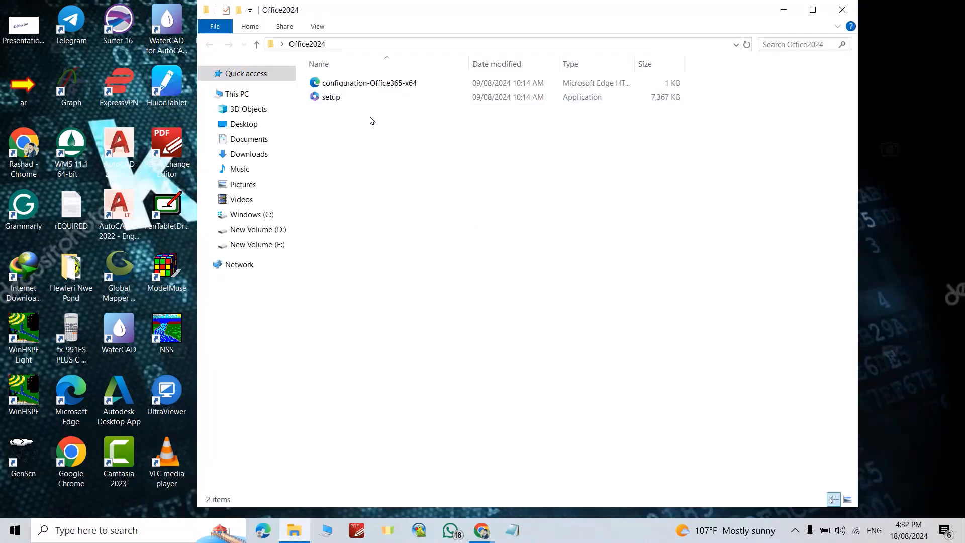
{"action": "left_click", "coordinate": [352, 86]}
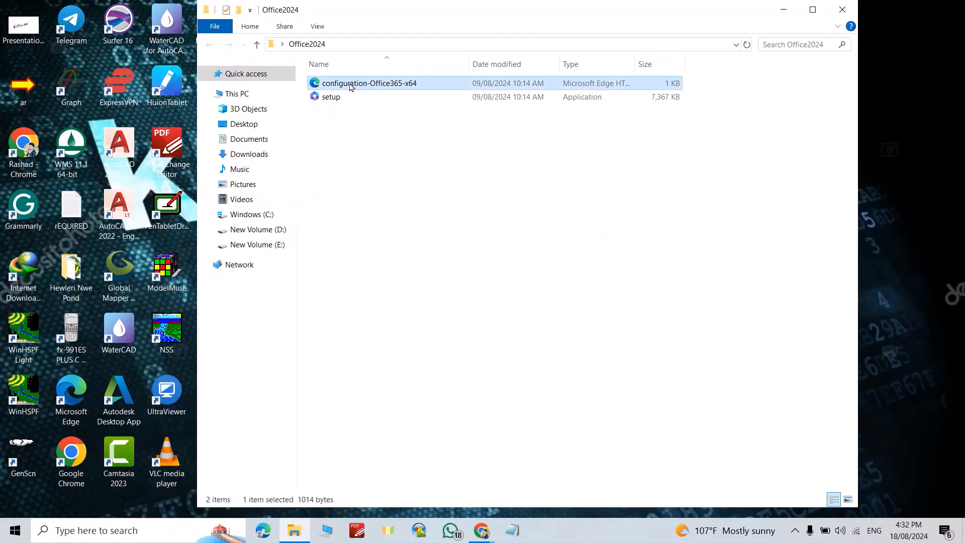
{"action": "right_click", "coordinate": [351, 85]}
{"action": "mouse_move", "coordinate": [389, 179]}
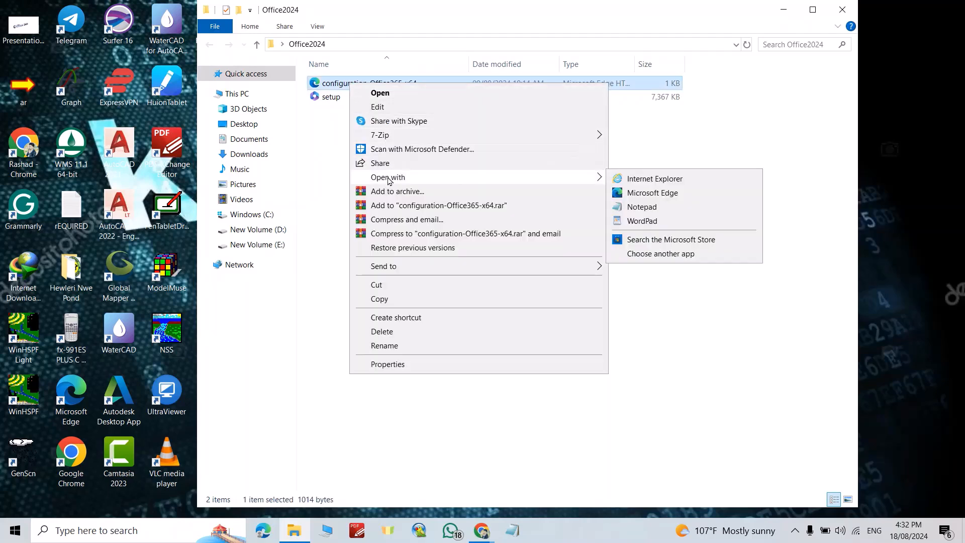
{"action": "left_click", "coordinate": [644, 206]}
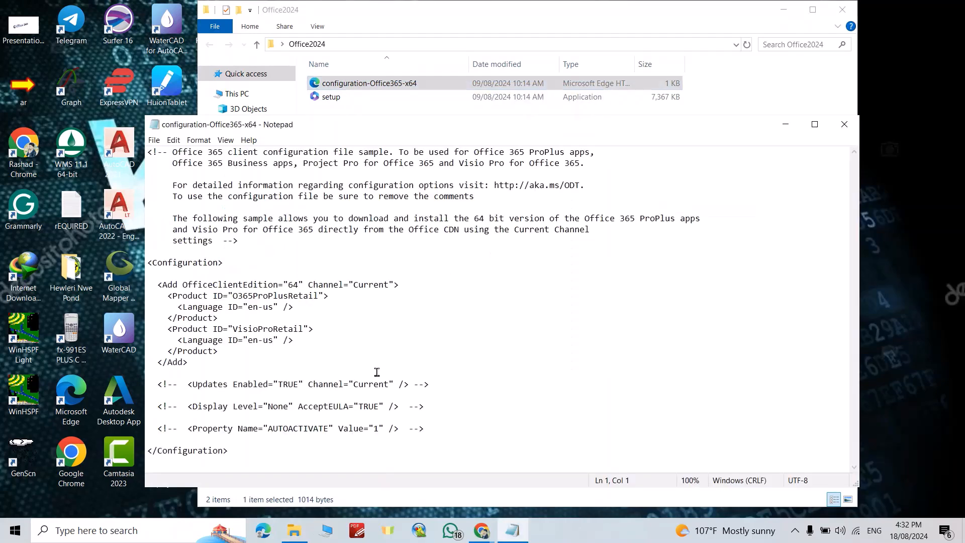
Step: Delete the entire contents of the configuration-Office365-x64 file
{"action": "left_click_drag", "start_coordinate": [372, 461], "coordinate": [287, 238]}
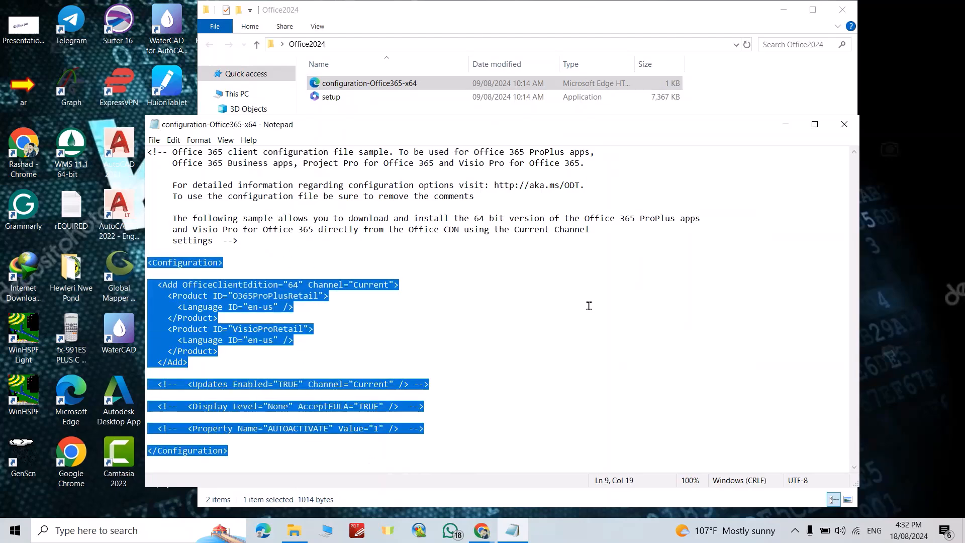
{"action": "left_click", "coordinate": [553, 407]}
{"action": "key", "text": "ctrl+a"}
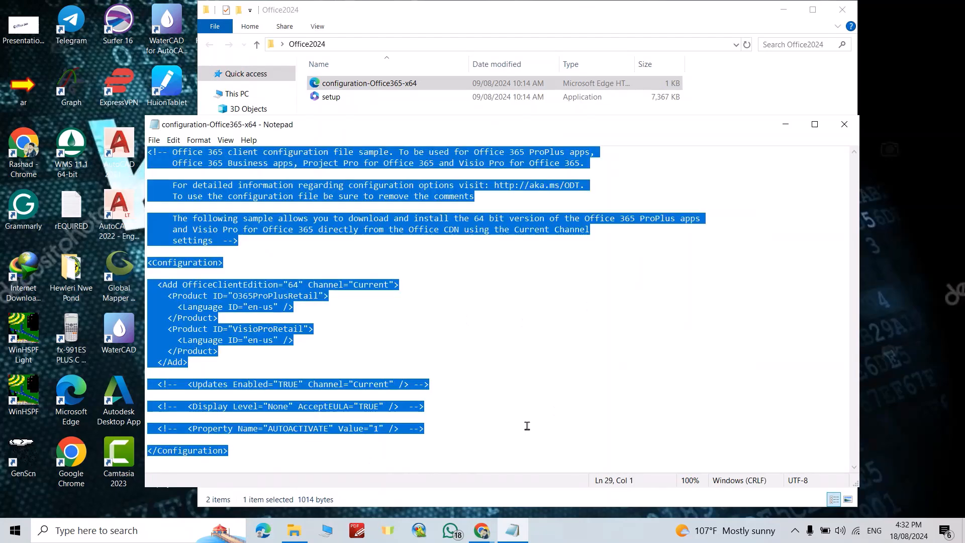
{"action": "key", "text": "BackSpace"}
Step: Copy the example configuration.xml code from the Install Office LTSC preview page in Chrome and paste it into the empty Notepad file
{"action": "left_click", "coordinate": [481, 530]}
{"action": "scroll", "coordinate": [393, 282], "scroll_direction": "up", "scroll_amount": 15}
{"action": "scroll", "coordinate": [393, 279], "scroll_direction": "up", "scroll_amount": 6}
{"action": "scroll", "coordinate": [393, 280], "scroll_direction": "down", "scroll_amount": 20}
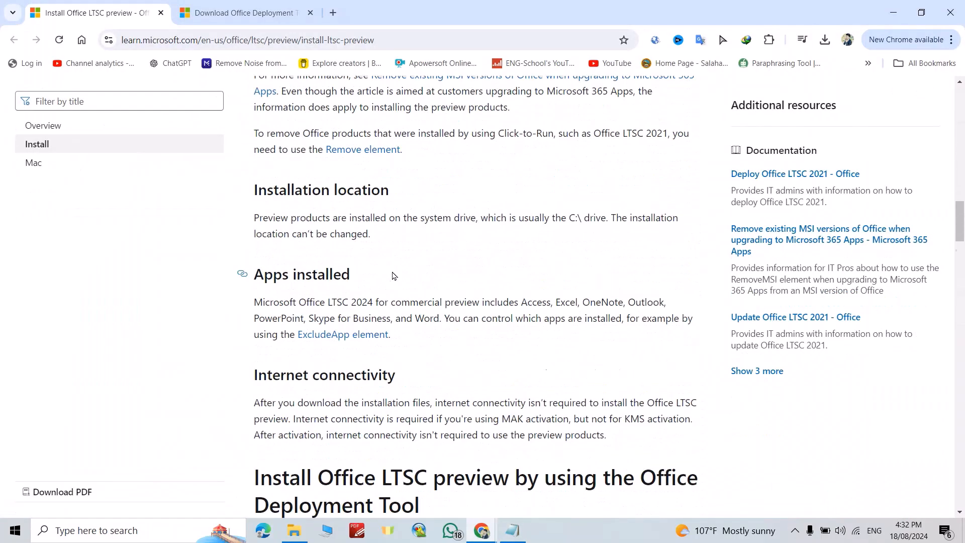
{"action": "scroll", "coordinate": [393, 276], "scroll_direction": "down", "scroll_amount": 15}
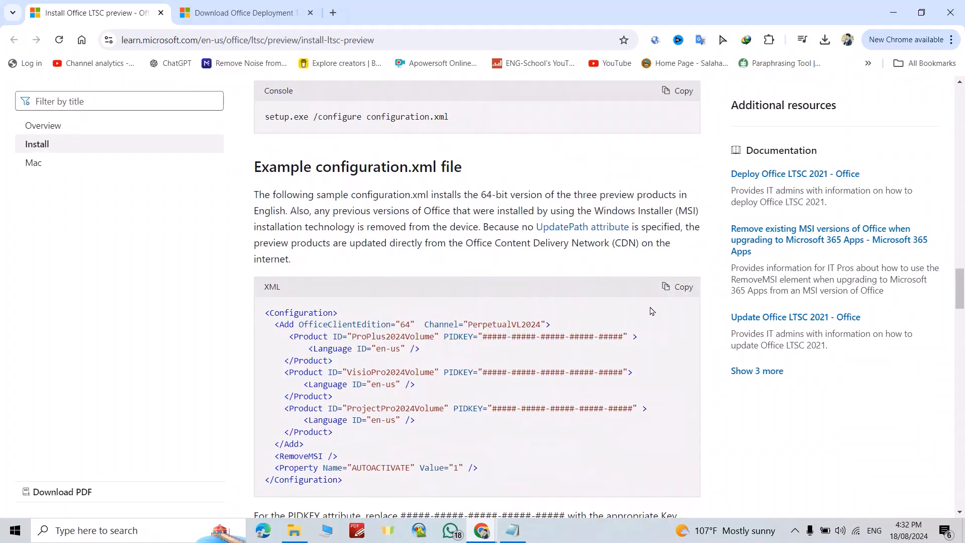
{"action": "left_click", "coordinate": [674, 290]}
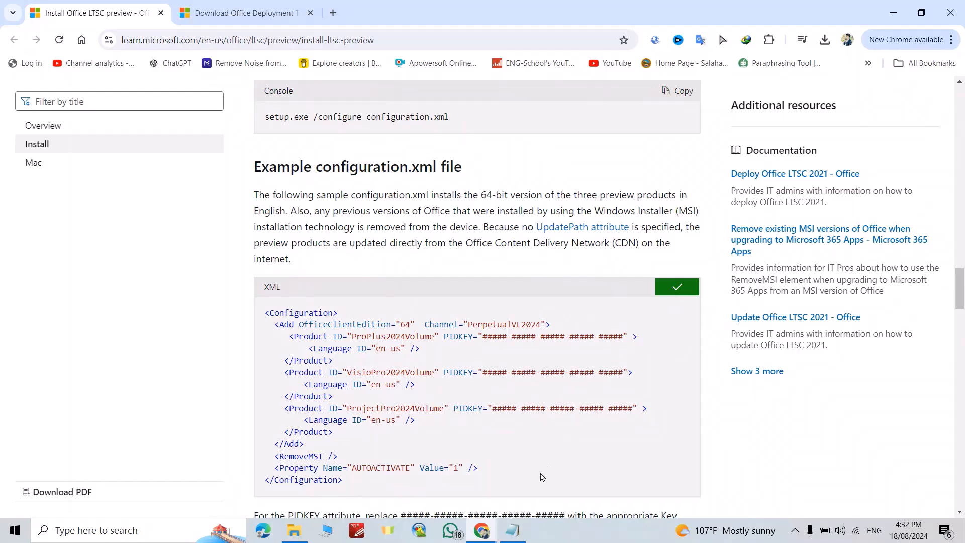
{"action": "left_click", "coordinate": [518, 500]}
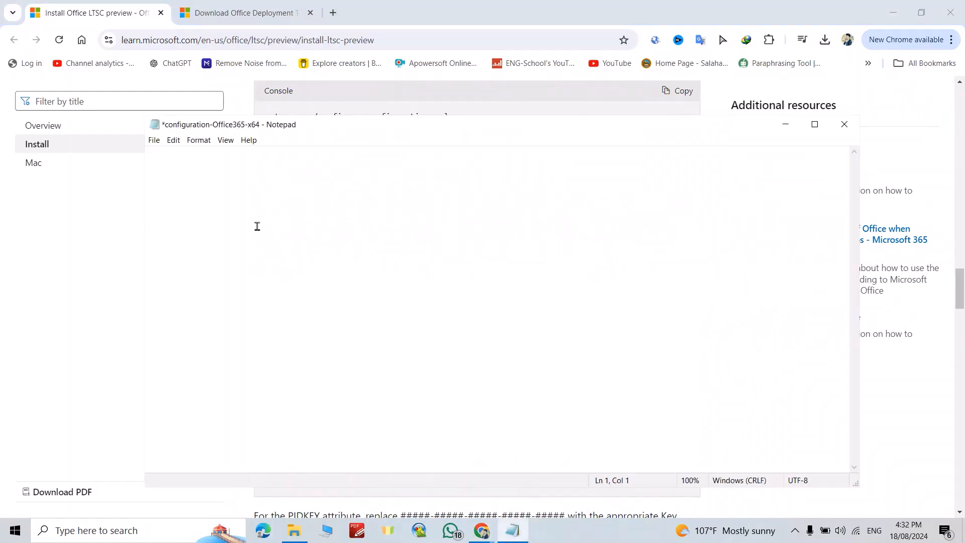
{"action": "key", "text": "ctrl+v"}
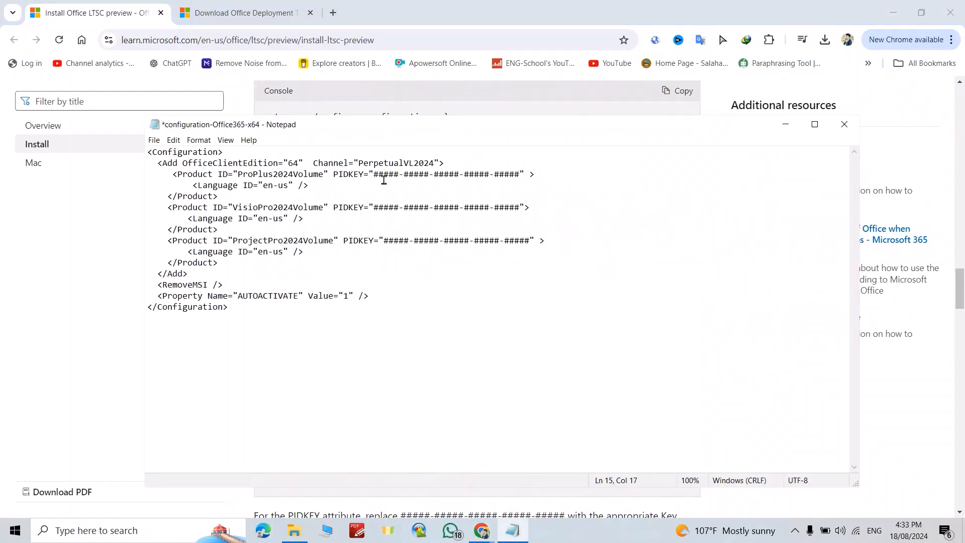
Step: Copy the Office LTSC 2024 KMS product key from the web page and paste it over the ProPlus2024Volume PIDKEY placeholder in Notepad
{"action": "mouse_move", "coordinate": [482, 525]}
{"action": "left_click", "coordinate": [490, 505]}
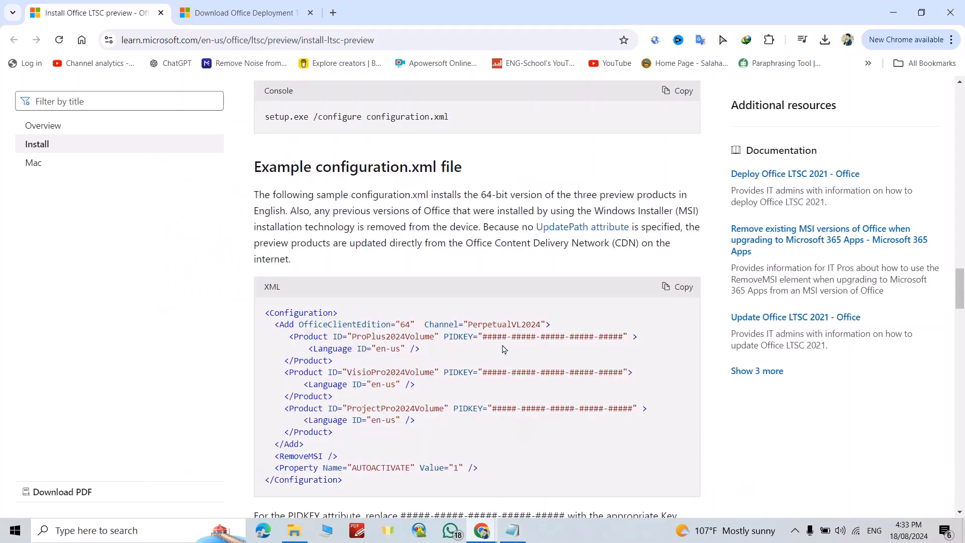
{"action": "scroll", "coordinate": [504, 349], "scroll_direction": "down", "scroll_amount": 15}
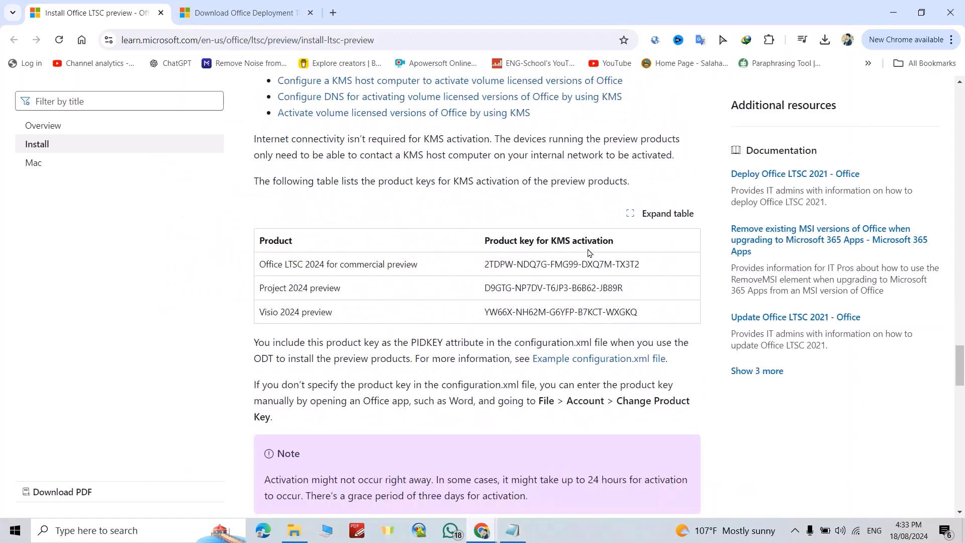
{"action": "left_click_drag", "start_coordinate": [484, 271], "coordinate": [624, 283]}
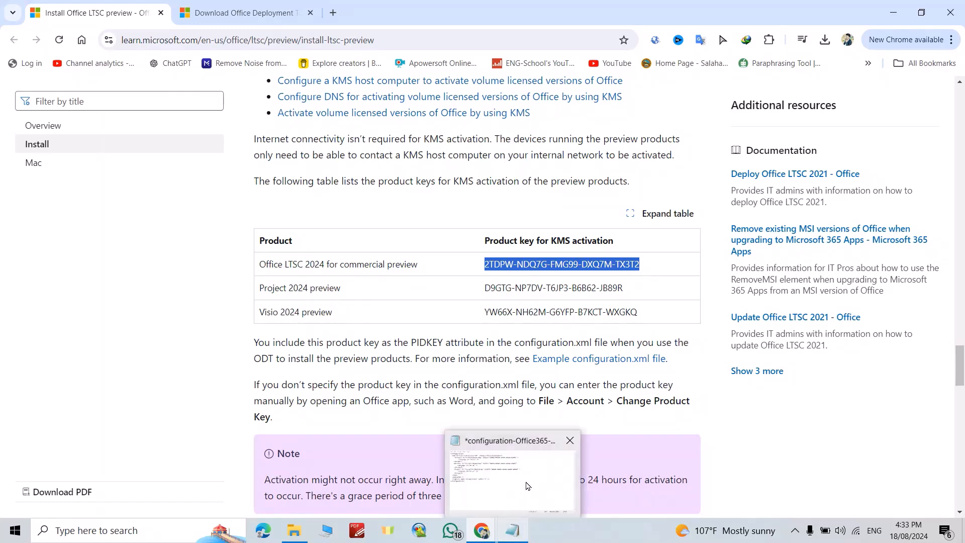
{"action": "left_click", "coordinate": [512, 527]}
{"action": "left_click_drag", "start_coordinate": [373, 176], "coordinate": [519, 178]}
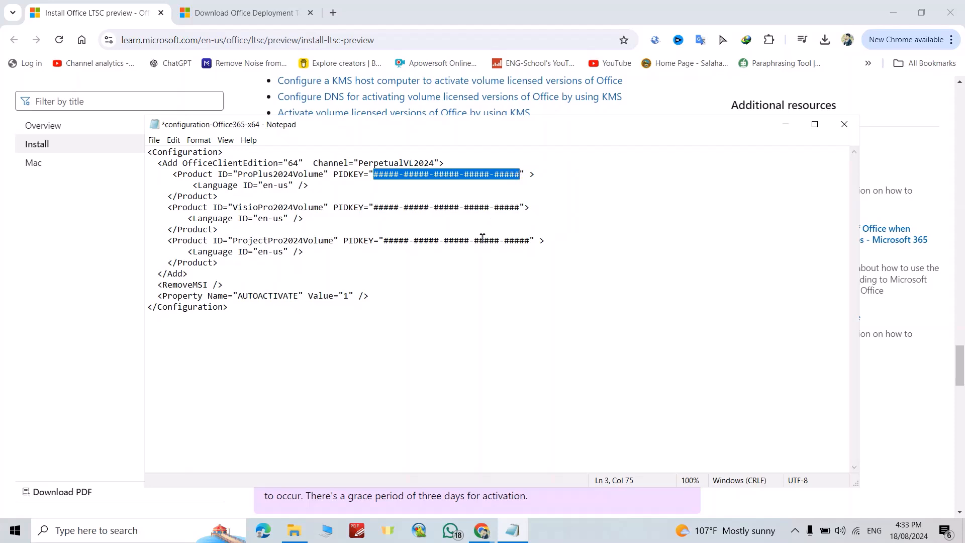
{"action": "key", "text": "ctrl+v"}
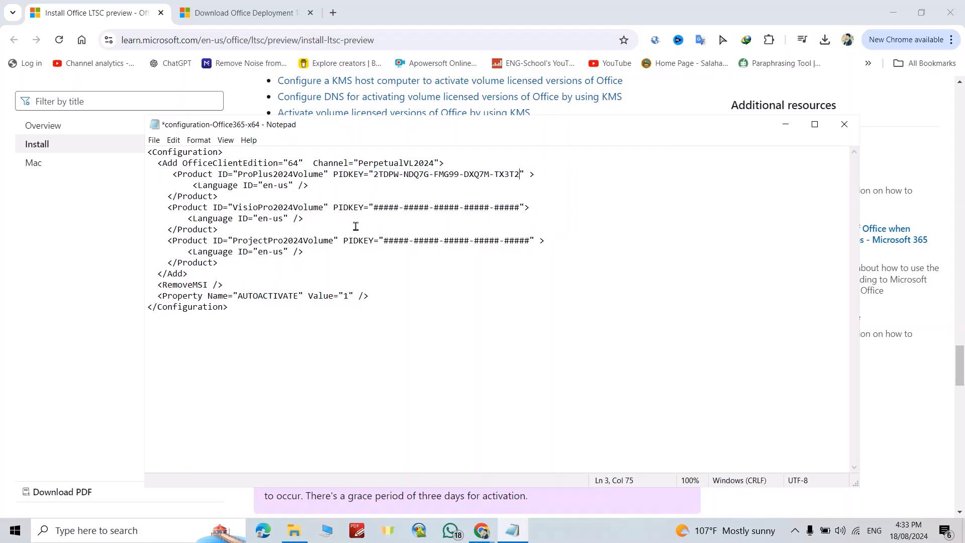
Step: Delete the VisioPro2024Volume and ProjectPro2024Volume product blocks and the leftover blank space from the configuration
{"action": "left_click_drag", "start_coordinate": [168, 208], "coordinate": [219, 267]}
{"action": "key", "text": "Delete"}
{"action": "key", "text": "BackSpace"}
{"action": "key", "text": "BackSpace"}
{"action": "key", "text": "BackSpace"}
{"action": "key", "text": "BackSpace"}
{"action": "key", "text": "BackSpace"}
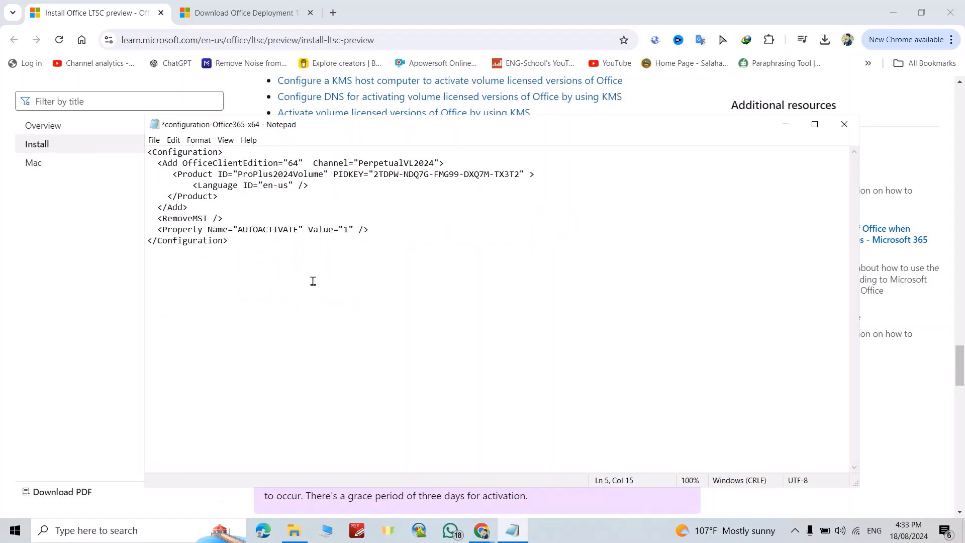
Step: Save the edited Notepad file under the new name configuration.xml
{"action": "left_click", "coordinate": [154, 141]}
{"action": "left_click", "coordinate": [175, 202]}
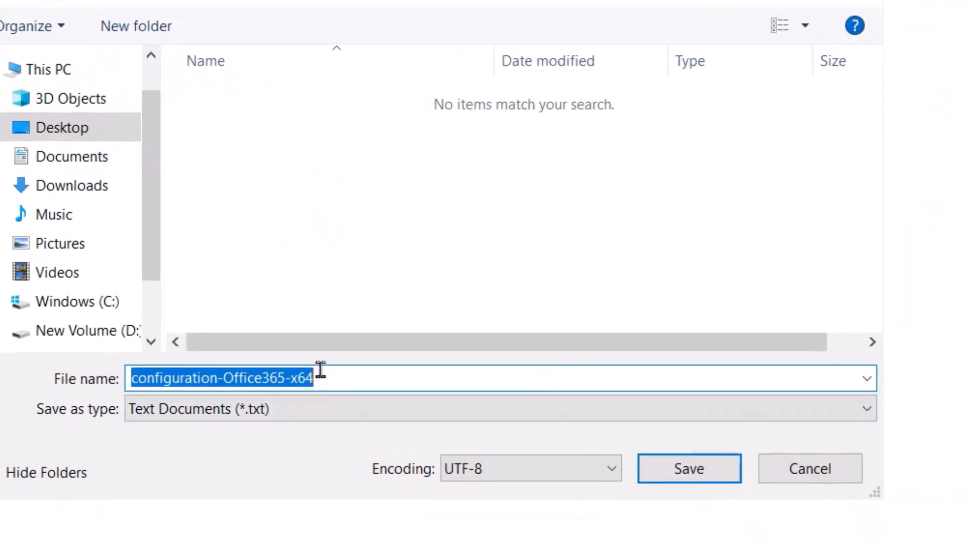
{"action": "key", "text": "BackSpace"}
{"action": "type", "text": "configuration"}
{"action": "key", "text": "BackSpace"}
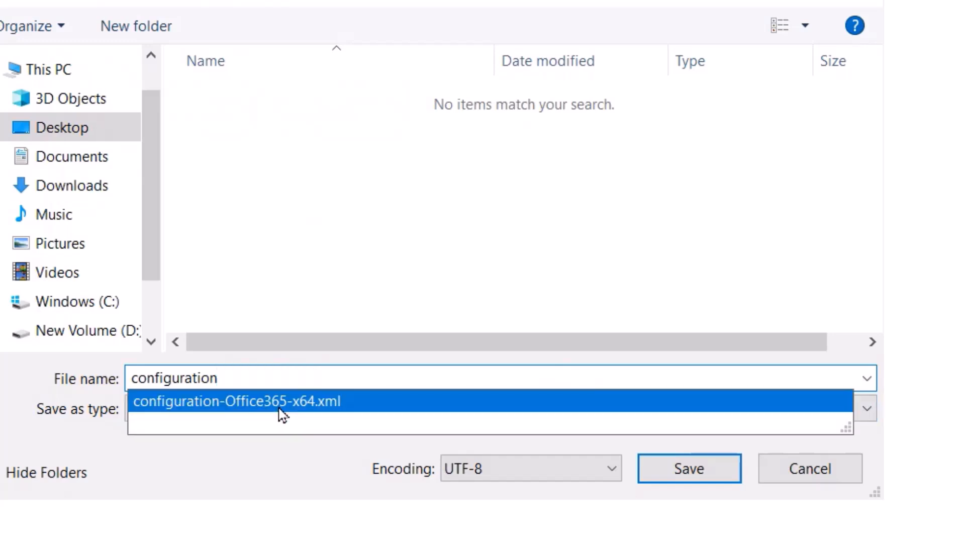
{"action": "type", "text": "."}
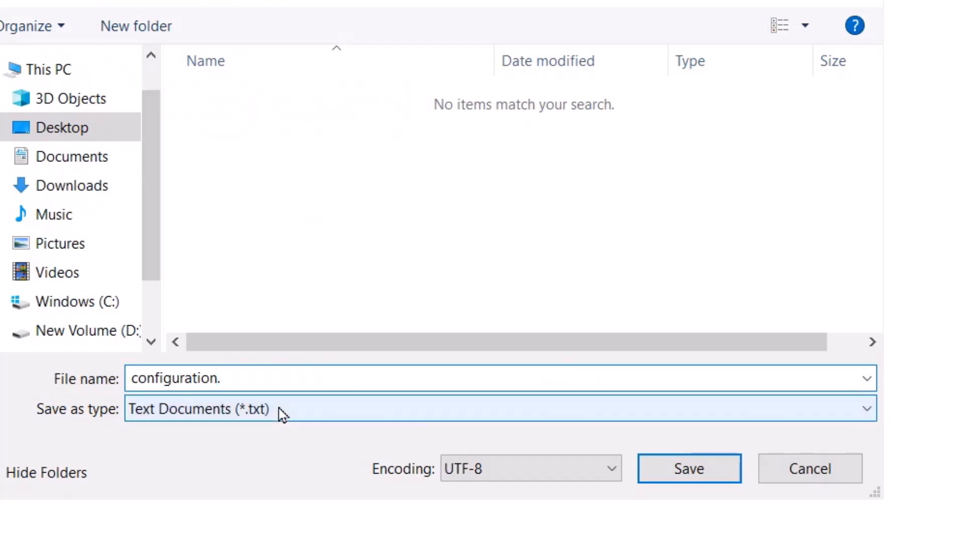
{"action": "type", "text": "xml"}
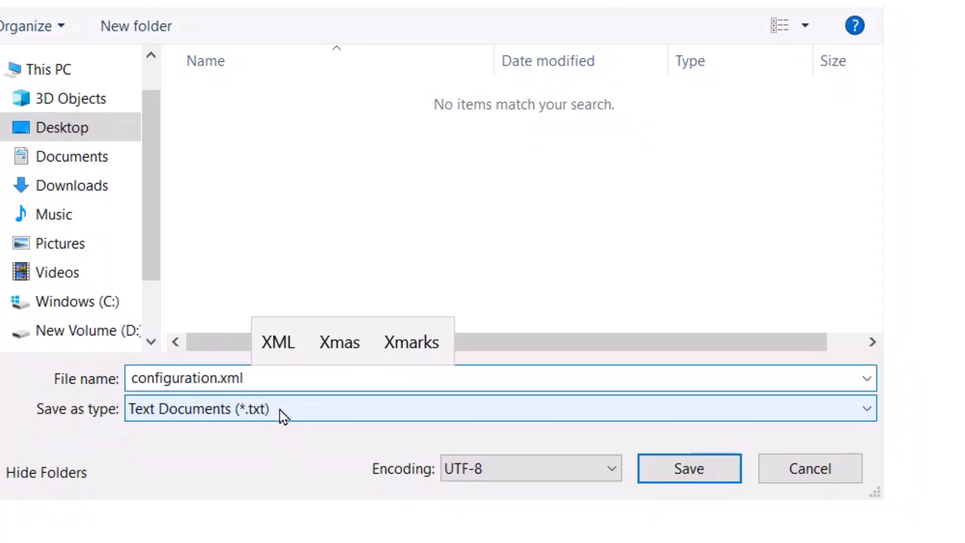
{"action": "left_click", "coordinate": [703, 478]}
{"action": "left_click", "coordinate": [526, 434]}
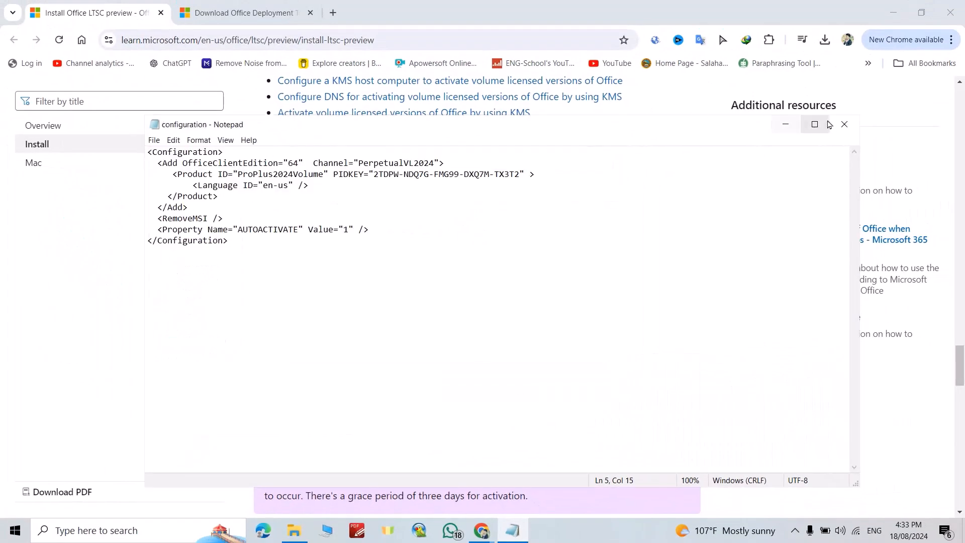
Step: Close Notepad, minimize Chrome, and delete the configuration-Office365-x64 file from the Office2024 folder
{"action": "left_click", "coordinate": [844, 124]}
{"action": "left_click", "coordinate": [893, 13]}
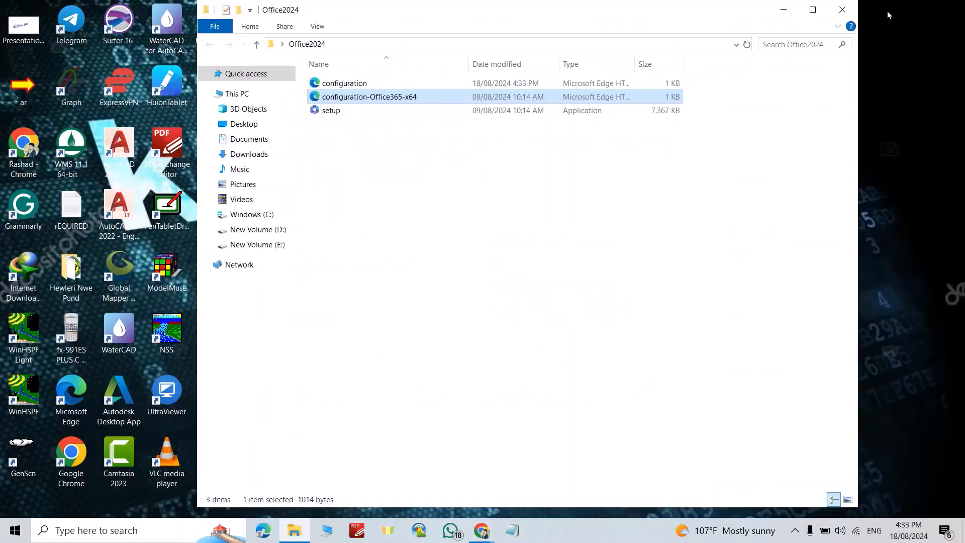
{"action": "left_click", "coordinate": [362, 99]}
{"action": "key", "text": "Escape"}
{"action": "key", "text": "Delete"}
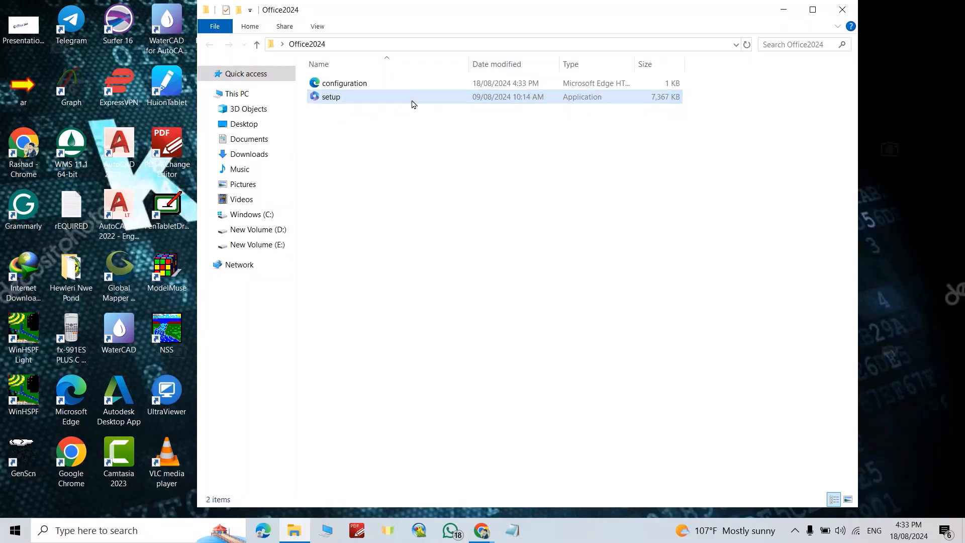
{"action": "left_click", "coordinate": [844, 10]}
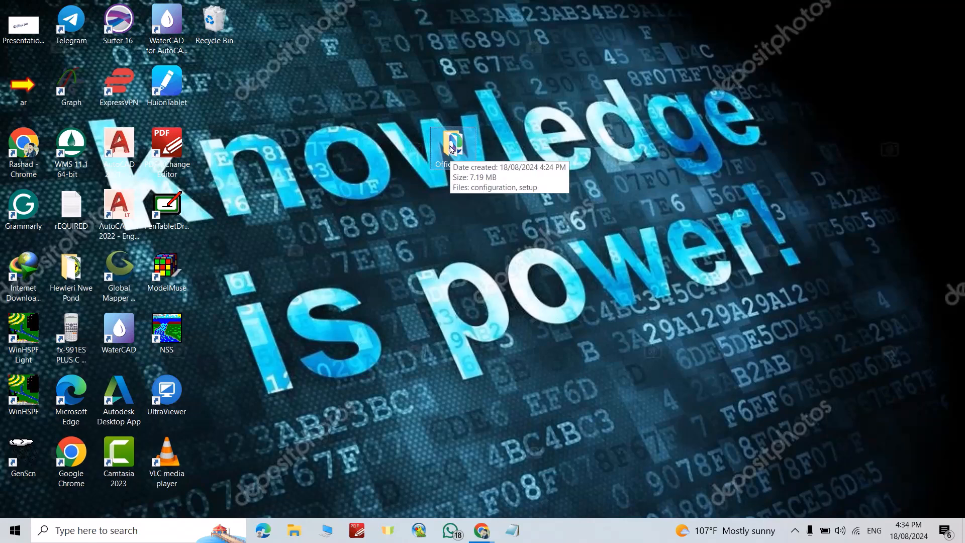
Step: Paste a copy of the desktop Office2024 folder into the Windows (C:) drive and open it
{"action": "left_click", "coordinate": [296, 534]}
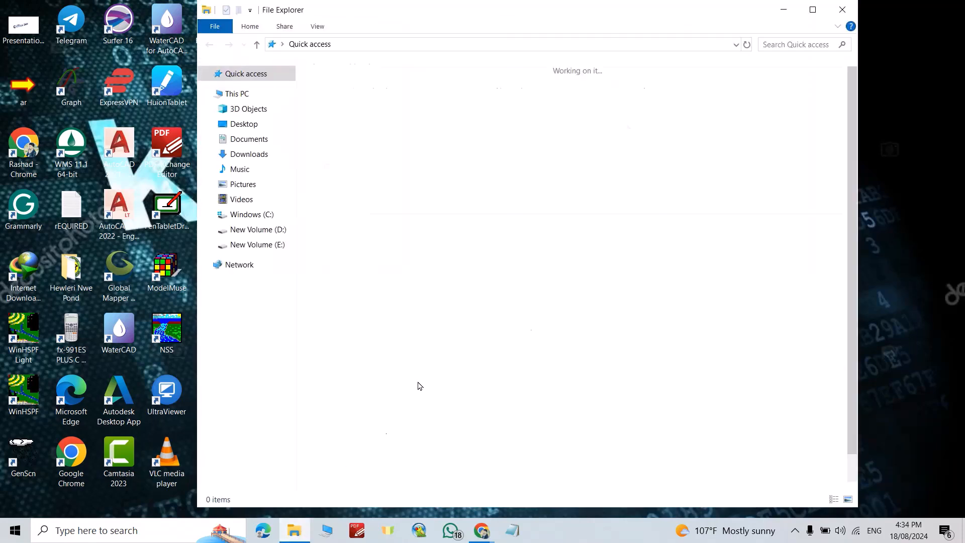
{"action": "left_click", "coordinate": [257, 218]}
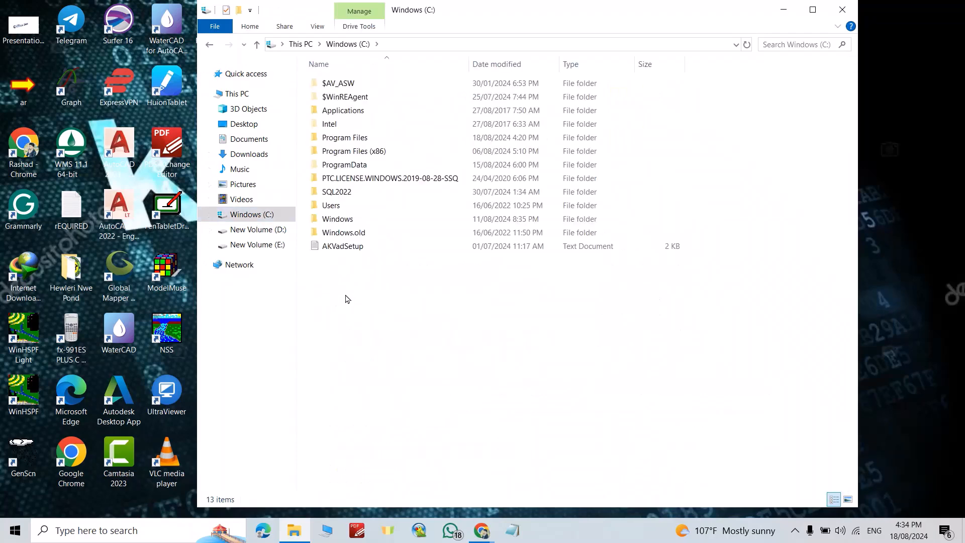
{"action": "right_click", "coordinate": [347, 299]}
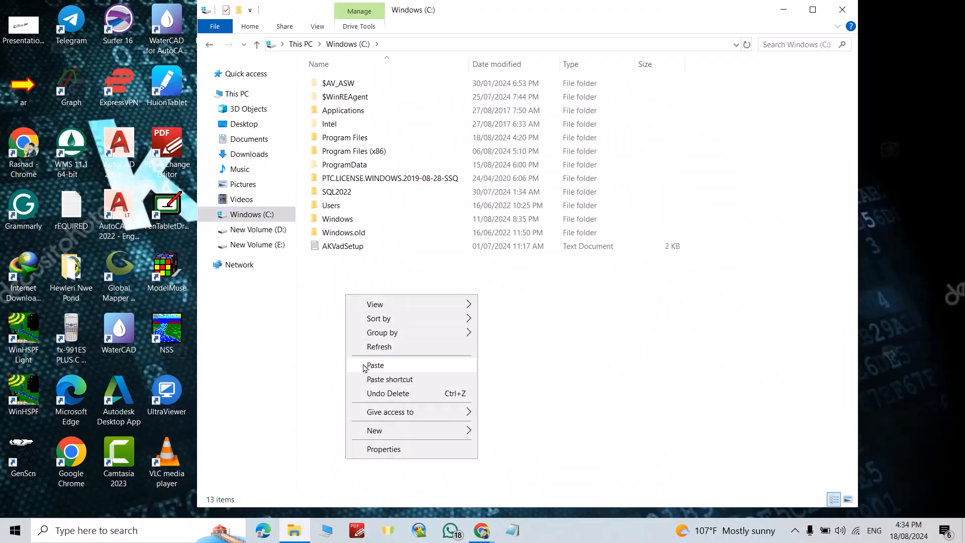
{"action": "right_click", "coordinate": [336, 275]}
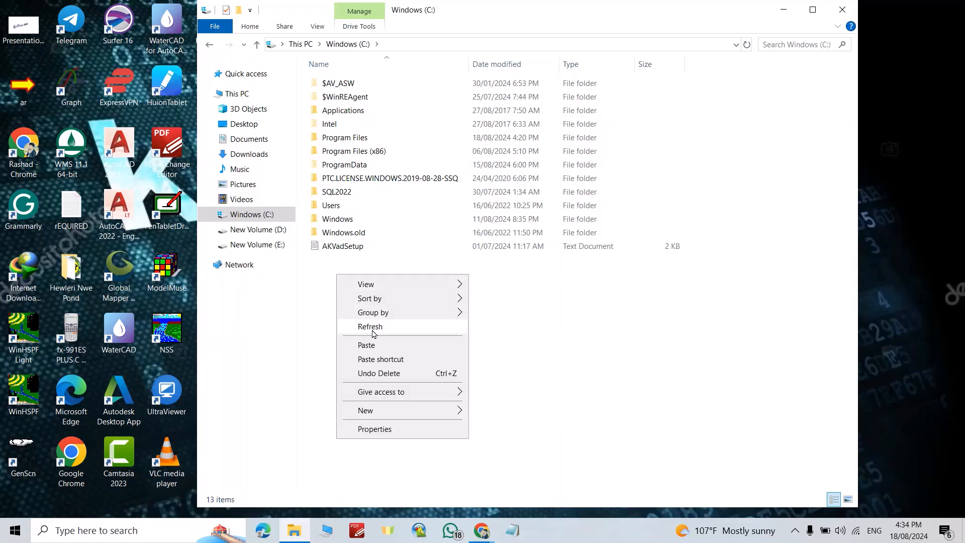
{"action": "left_click", "coordinate": [374, 345]}
{"action": "double_click", "coordinate": [410, 262]}
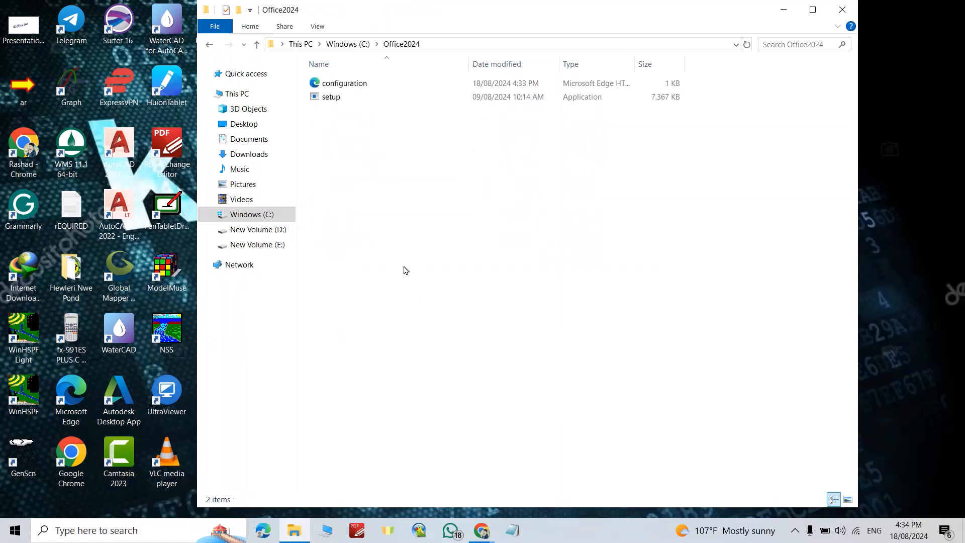
Step: Copy the path of the Office2024 folder on C: and open Command Prompt as administrator
{"action": "left_click", "coordinate": [431, 46]}
{"action": "key", "text": "ctrl+c"}
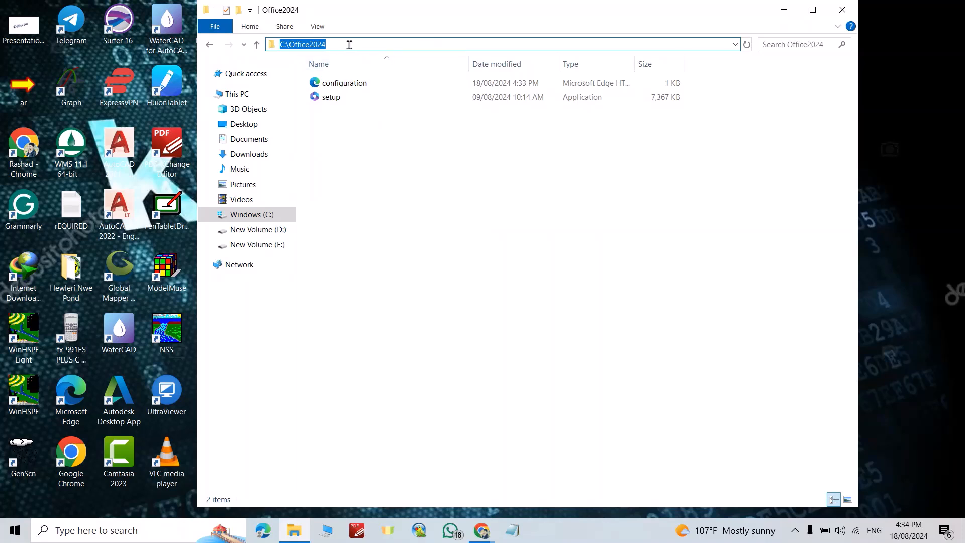
{"action": "left_click", "coordinate": [103, 530]}
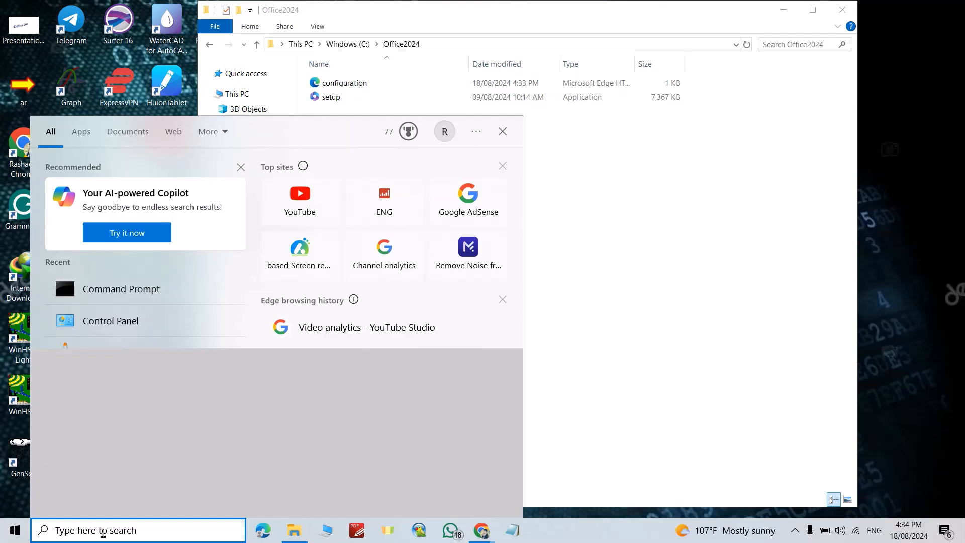
{"action": "type", "text": "coman"}
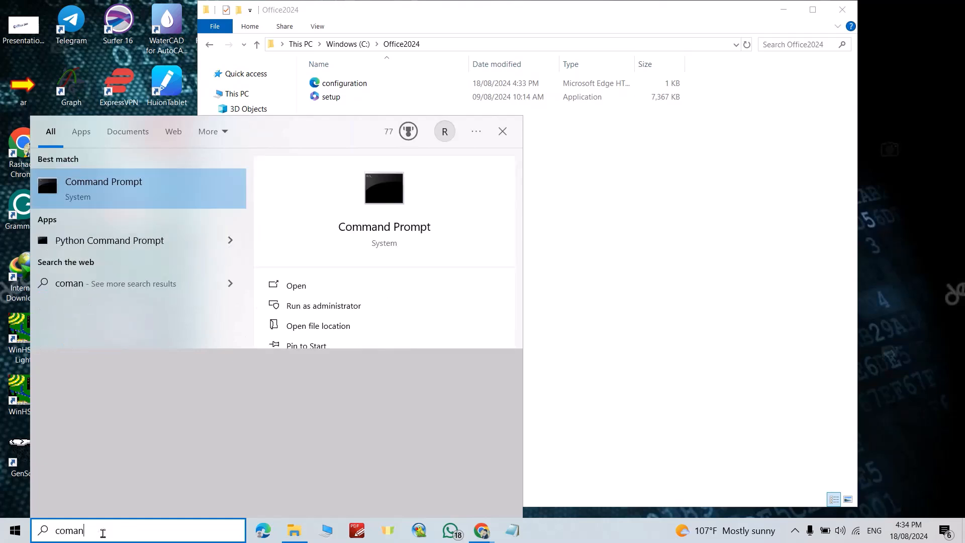
{"action": "type", "text": "d"}
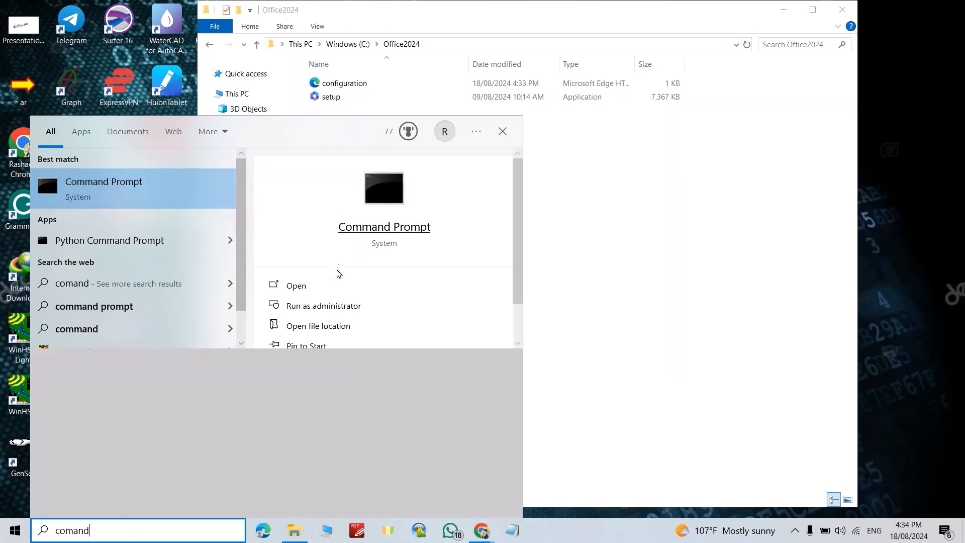
{"action": "left_click", "coordinate": [322, 306]}
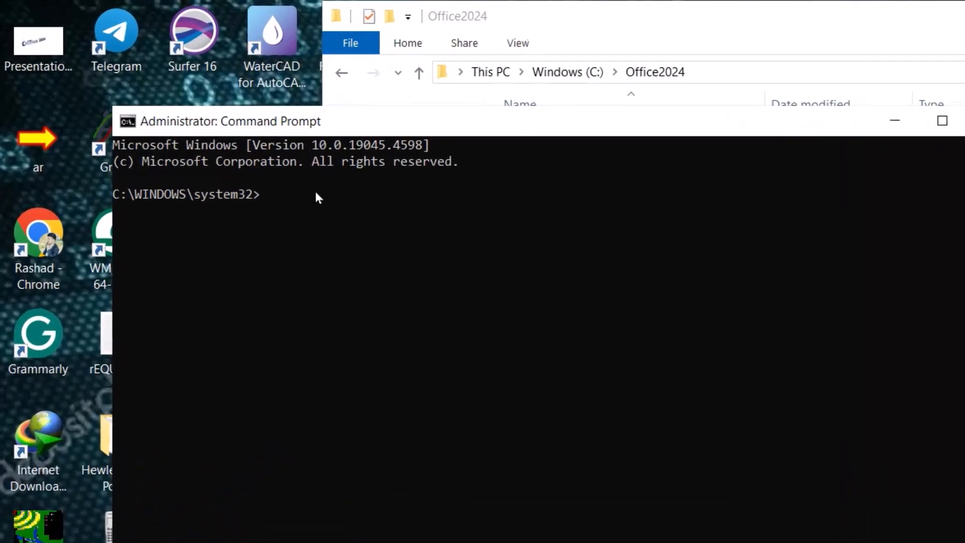
Step: Change the Command Prompt working directory to C:\Office2024 with the cd command and the copied path
{"action": "type", "text": "cd"}
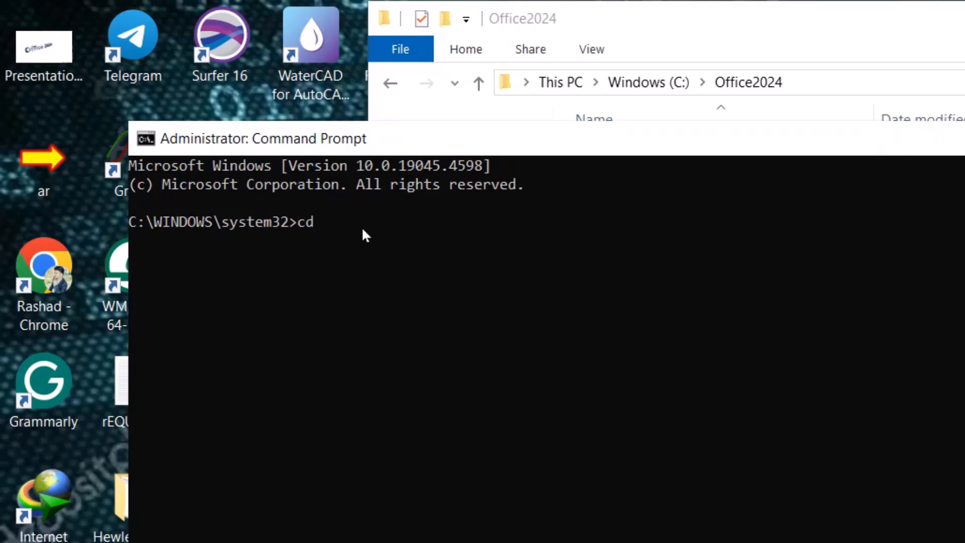
{"action": "key", "text": "ctrl+v"}
{"action": "key", "text": "Return"}
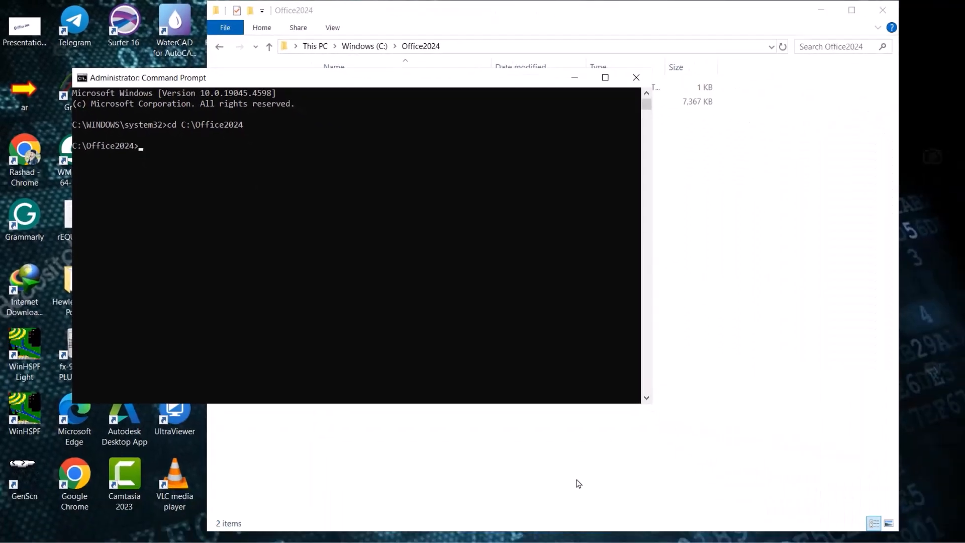
Step: Copy the command setup.exe /configure configuration.xml from the Install Office LTSC preview page in Chrome and run it in Command Prompt
{"action": "mouse_move", "coordinate": [482, 530]}
{"action": "left_click", "coordinate": [470, 501]}
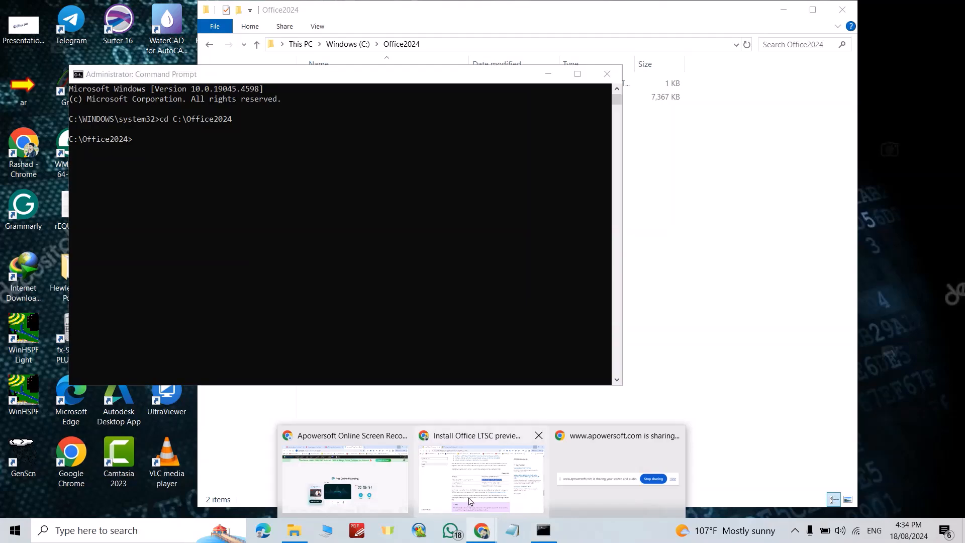
{"action": "scroll", "coordinate": [603, 311], "scroll_direction": "up", "scroll_amount": 10}
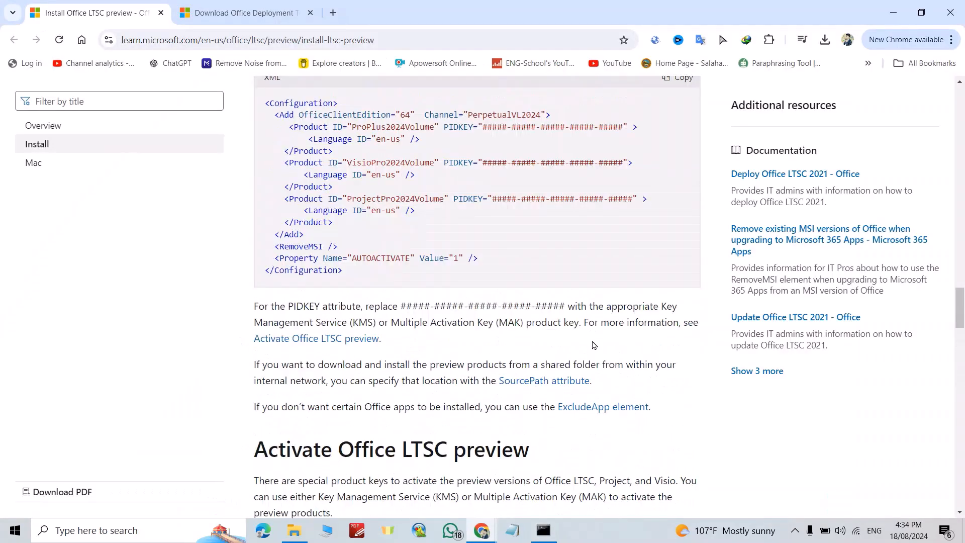
{"action": "scroll", "coordinate": [593, 345], "scroll_direction": "up", "scroll_amount": 5}
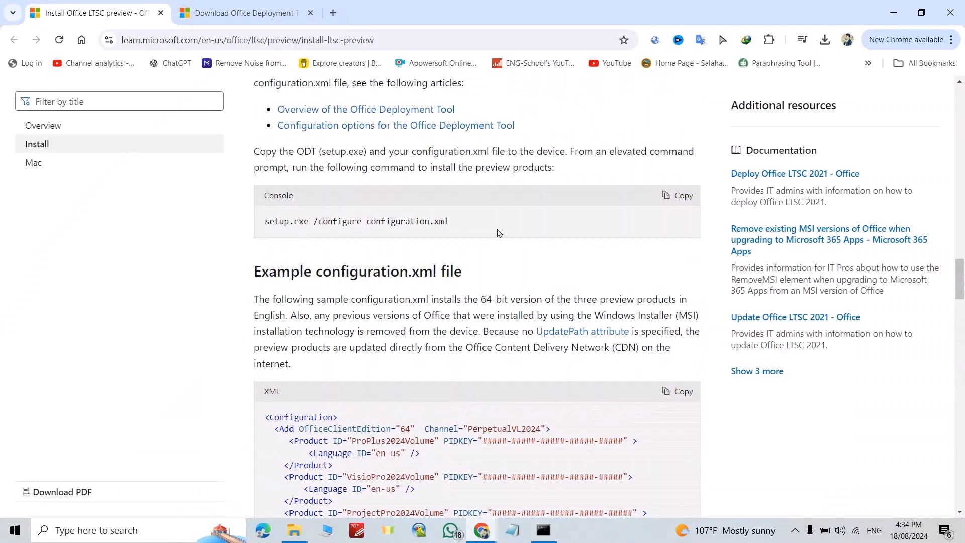
{"action": "left_click", "coordinate": [683, 196]}
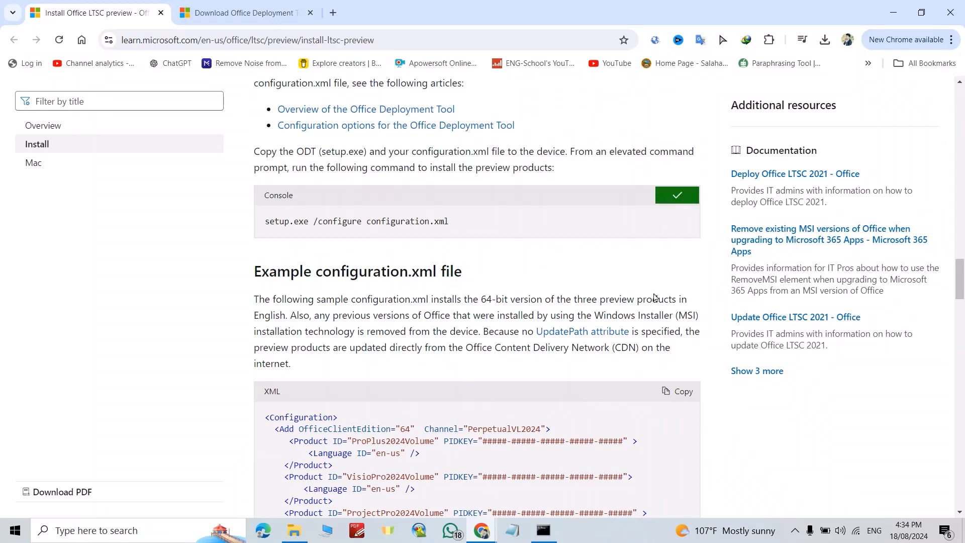
{"action": "left_click", "coordinate": [543, 530]}
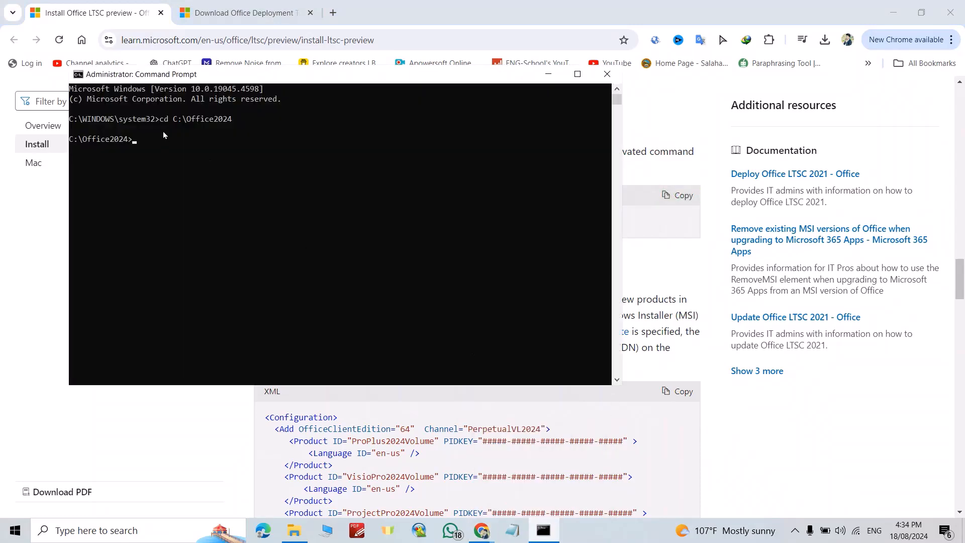
{"action": "key", "text": "ctrl+v"}
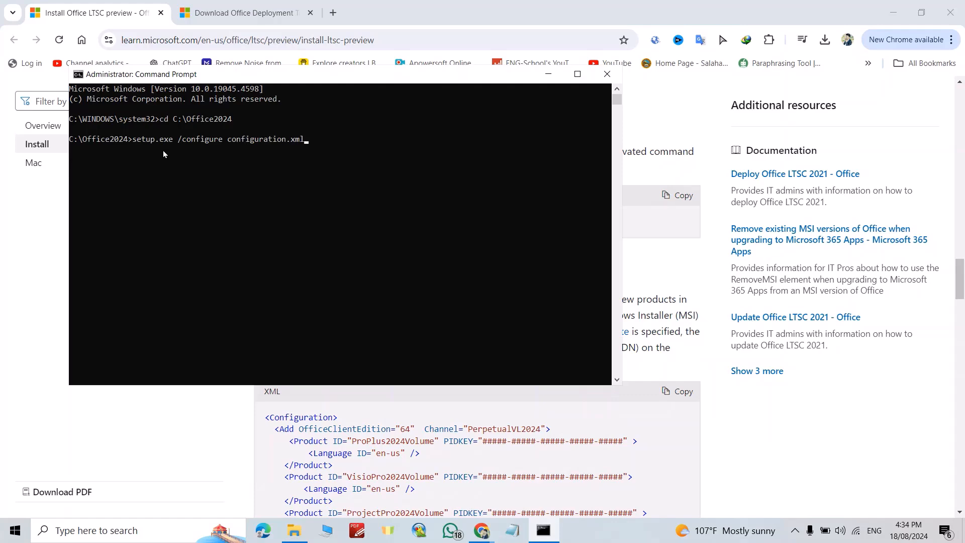
{"action": "key", "text": "Return"}
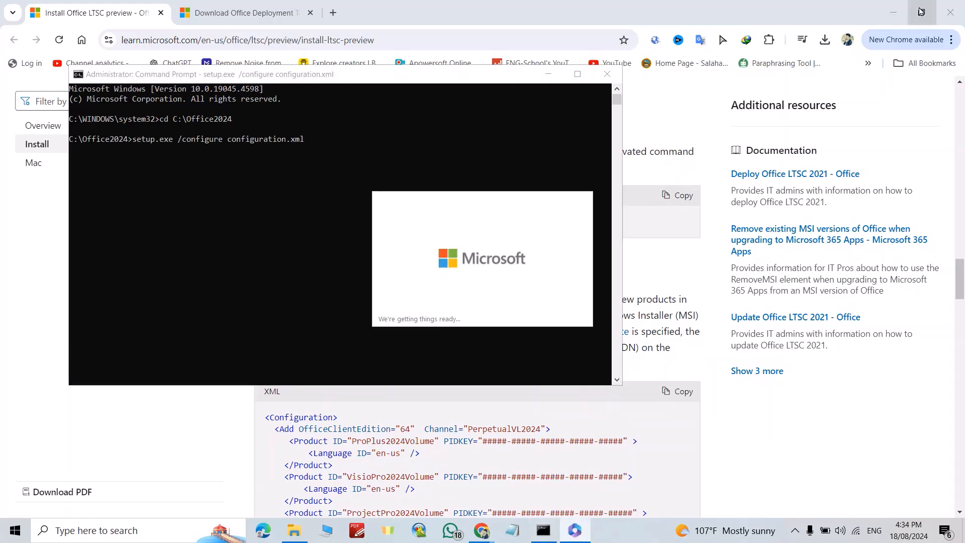
Step: Minimize Chrome and File Explorer, and close Command Prompt once the Office setup has finished
{"action": "left_click", "coordinate": [895, 13]}
{"action": "left_click", "coordinate": [784, 10]}
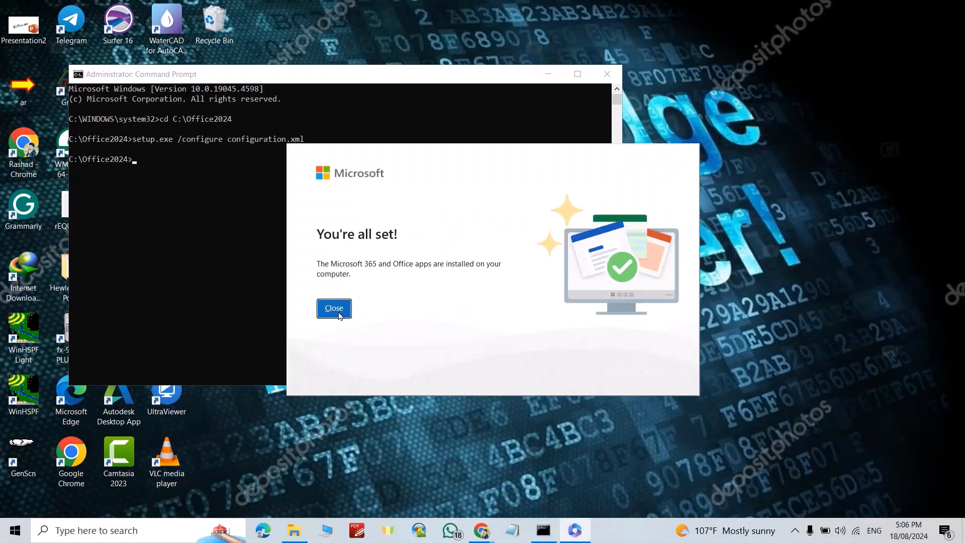
{"action": "left_click", "coordinate": [334, 308]}
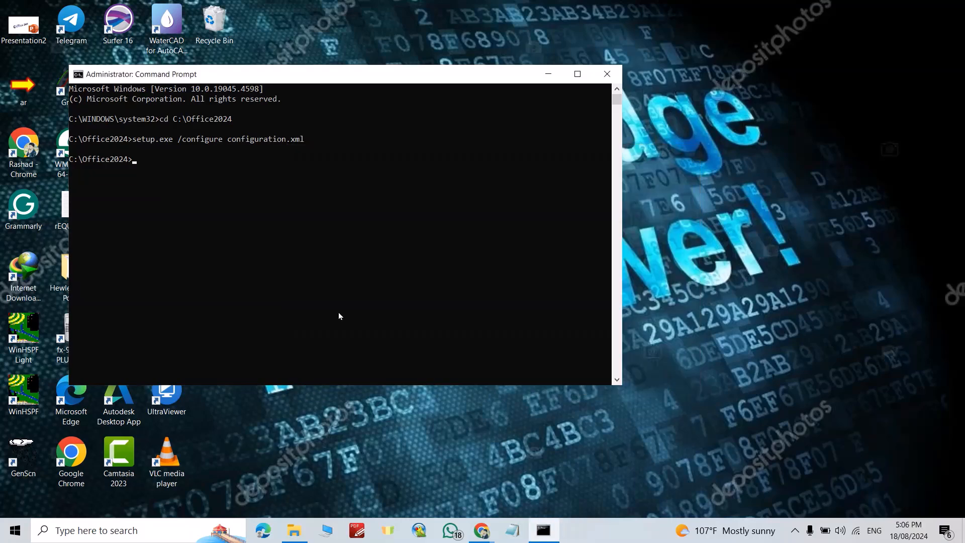
{"action": "left_click", "coordinate": [607, 74]}
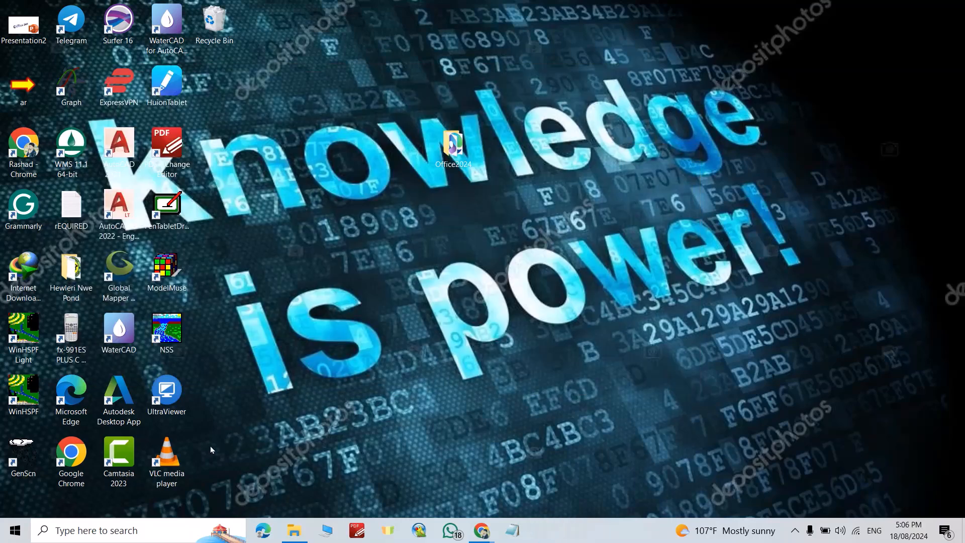
Step: Search Windows for Excel, launch it, and open its Account page
{"action": "left_click", "coordinate": [120, 534]}
{"action": "type", "text": "exc"}
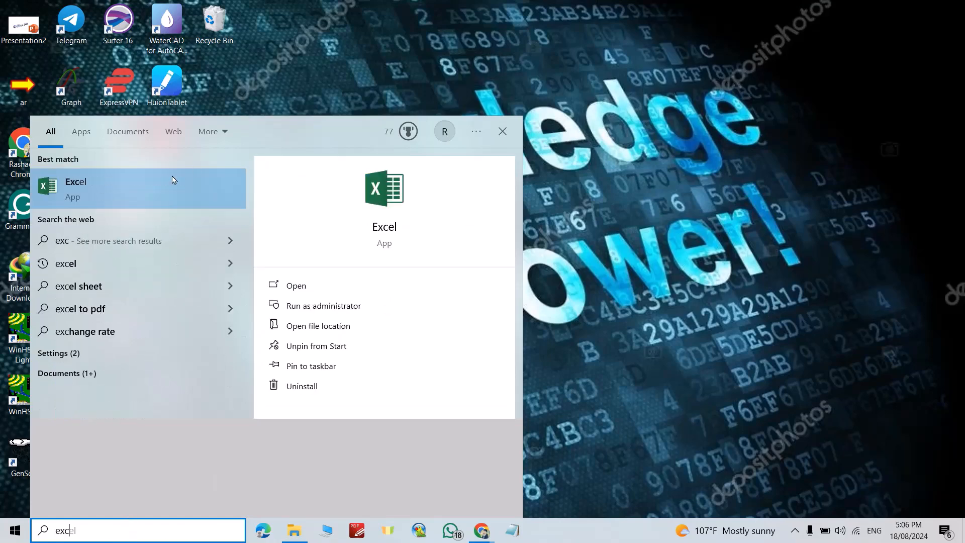
{"action": "left_click", "coordinate": [135, 191]}
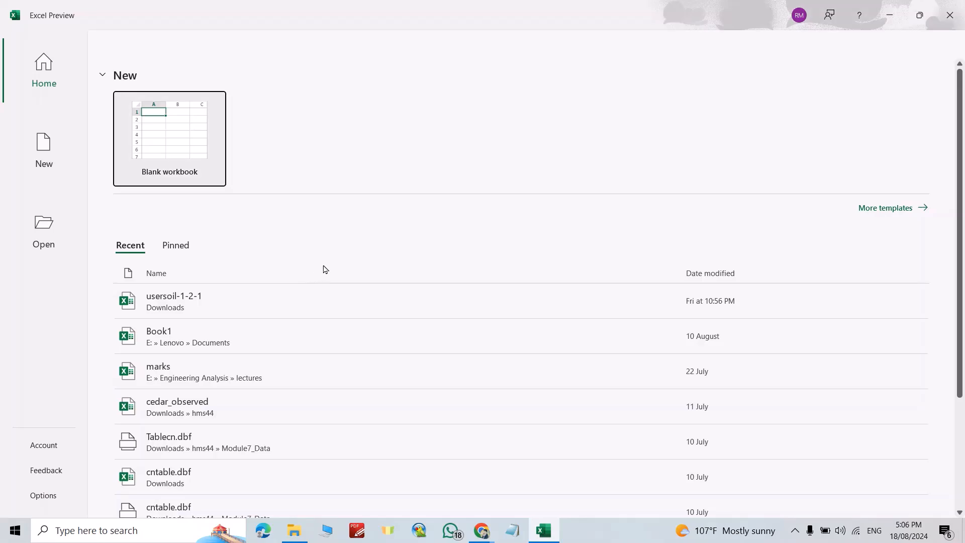
{"action": "left_click", "coordinate": [52, 445]}
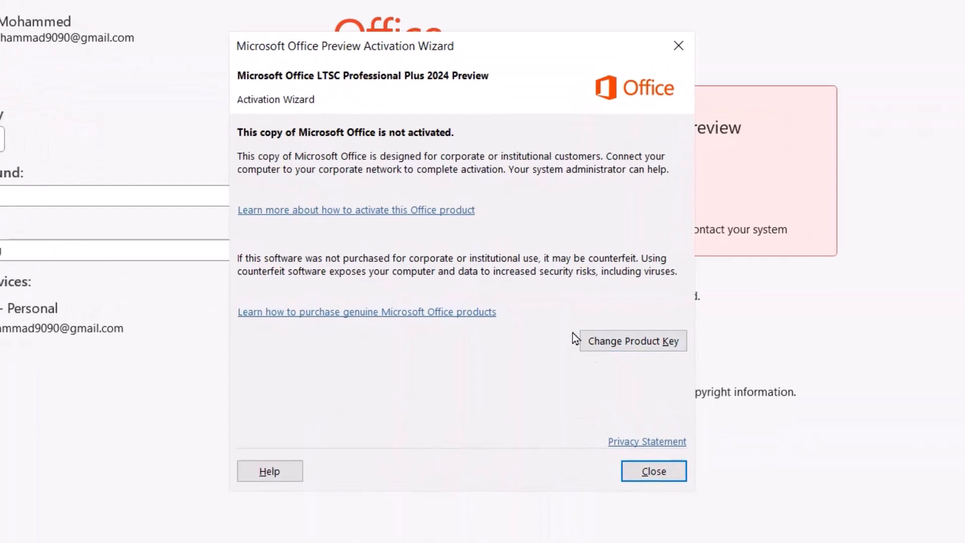
Step: Open product key entry in the Activation Wizard and copy the Office LTSC 2024 commercial preview MAK key from the Microsoft page in Chrome
{"action": "left_click", "coordinate": [623, 343]}
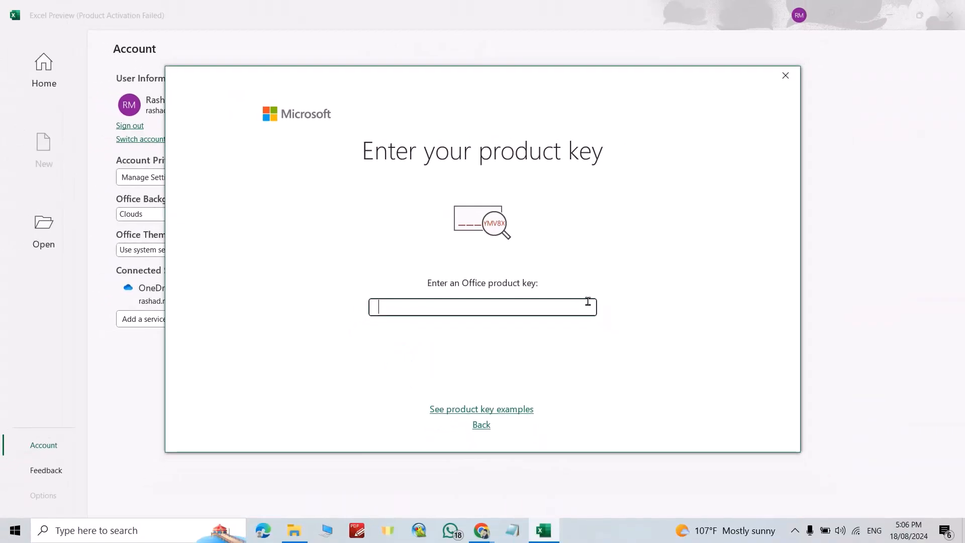
{"action": "left_click", "coordinate": [481, 478]}
{"action": "scroll", "coordinate": [513, 367], "scroll_direction": "down", "scroll_amount": 6}
{"action": "scroll", "coordinate": [513, 367], "scroll_direction": "down", "scroll_amount": 8}
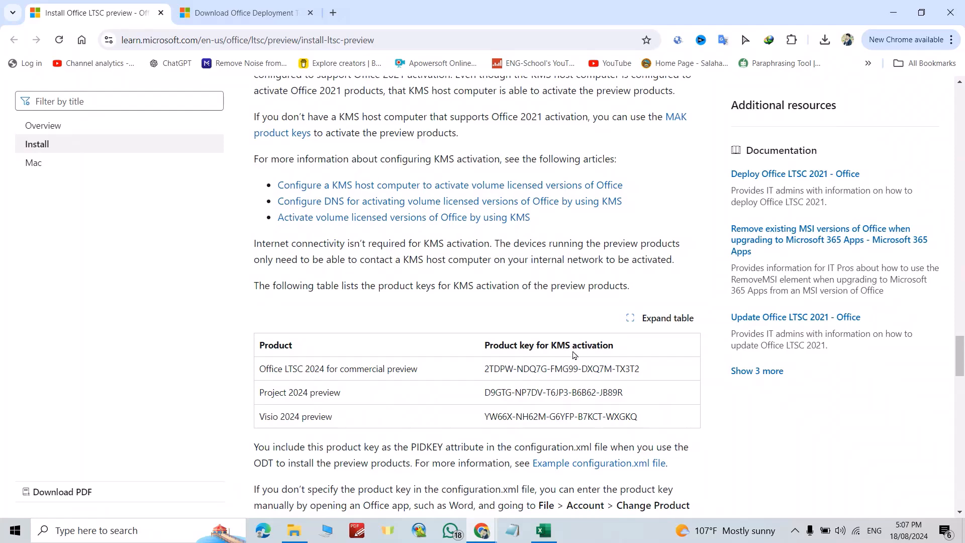
{"action": "scroll", "coordinate": [571, 351], "scroll_direction": "down", "scroll_amount": 8}
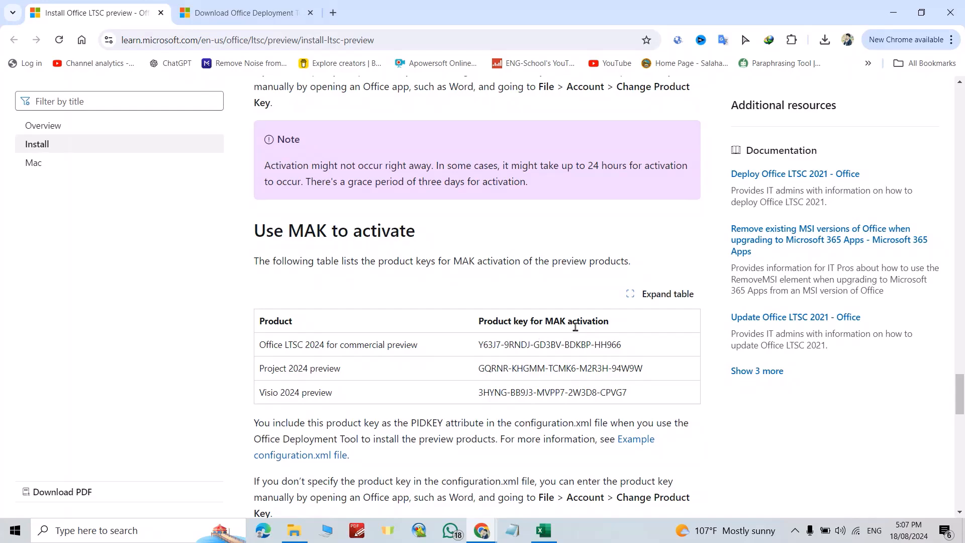
{"action": "left_click_drag", "start_coordinate": [623, 346], "coordinate": [477, 358]}
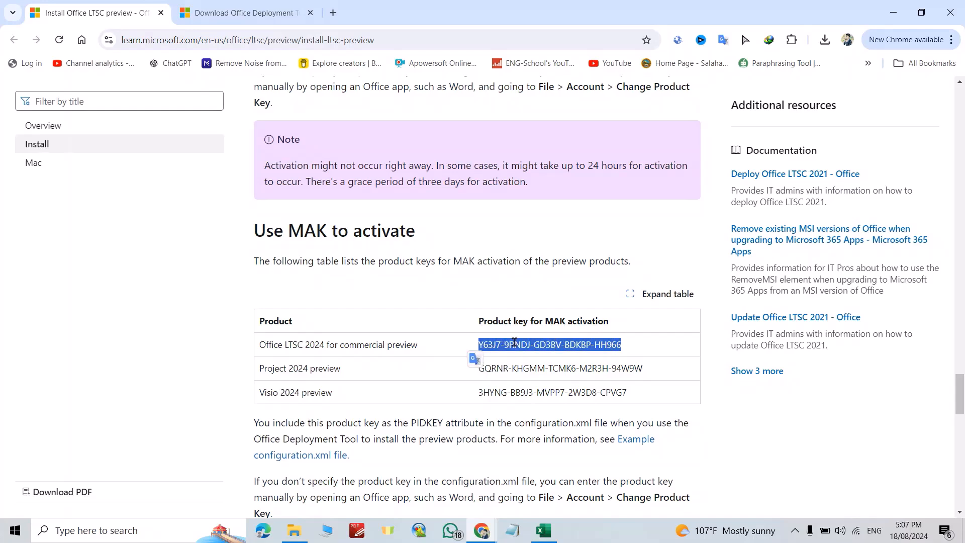
Step: Return to Excel, paste the copied MAK key as the Office product key, and submit it for activation
{"action": "left_click", "coordinate": [544, 534]}
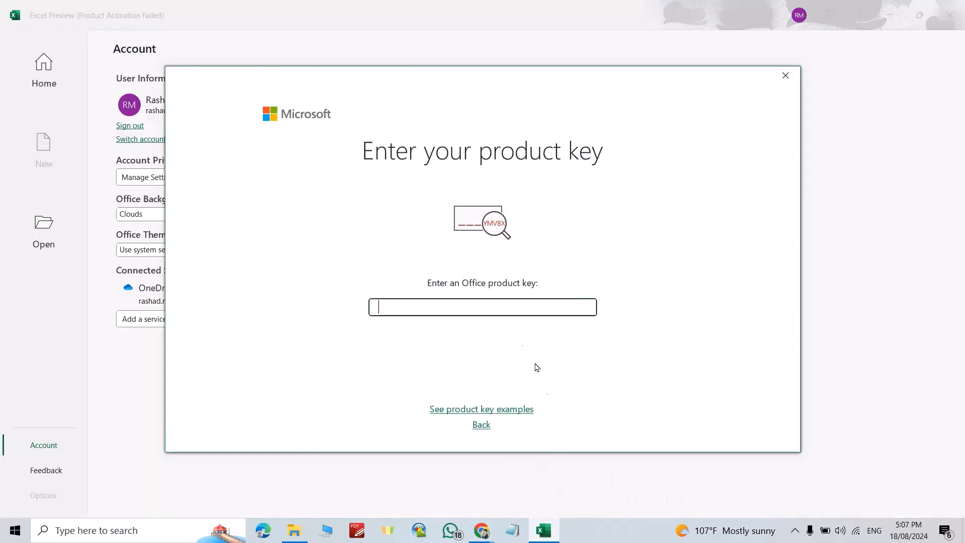
{"action": "key", "text": "ctrl+v"}
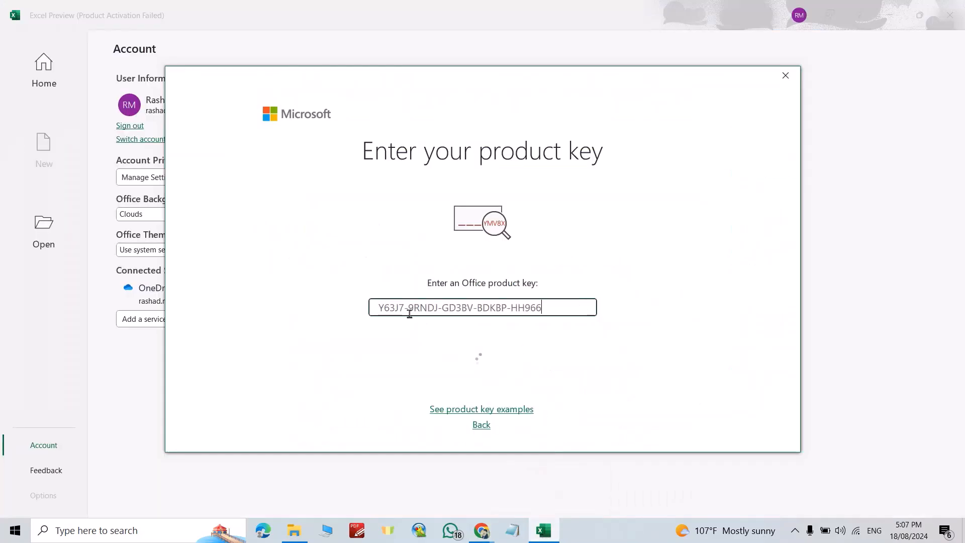
{"action": "left_click", "coordinate": [480, 372]}
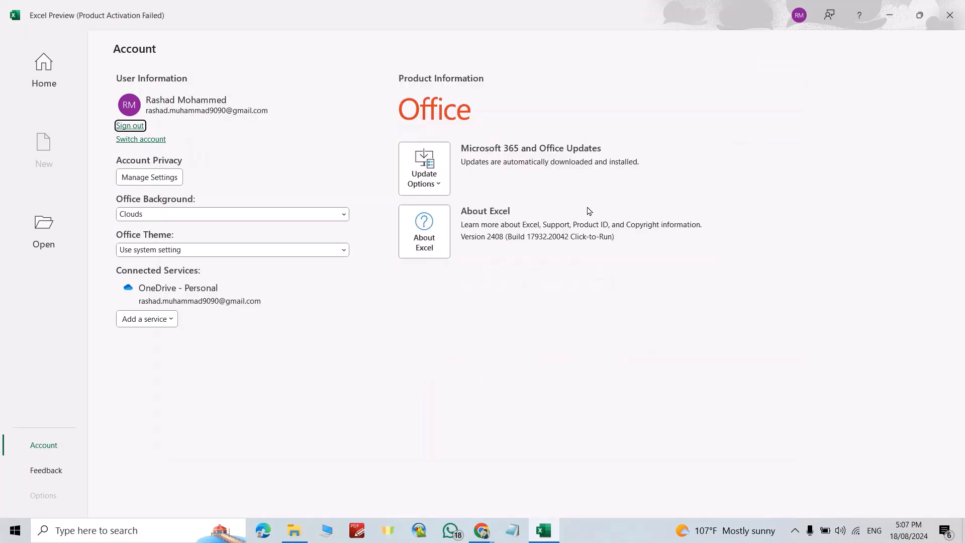
Step: Disable Office updates on Excel's Account page and review the available update options
{"action": "left_click", "coordinate": [442, 186]}
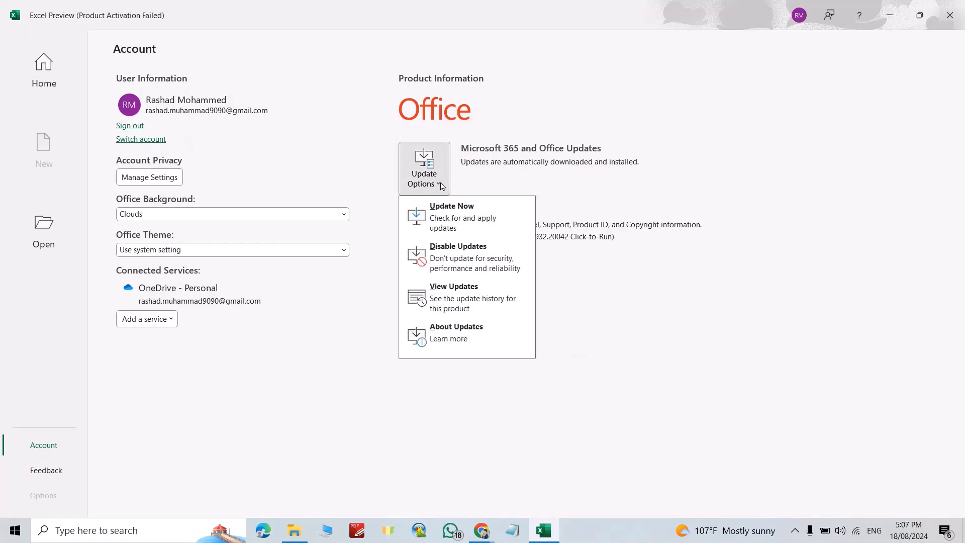
{"action": "left_click", "coordinate": [455, 252]}
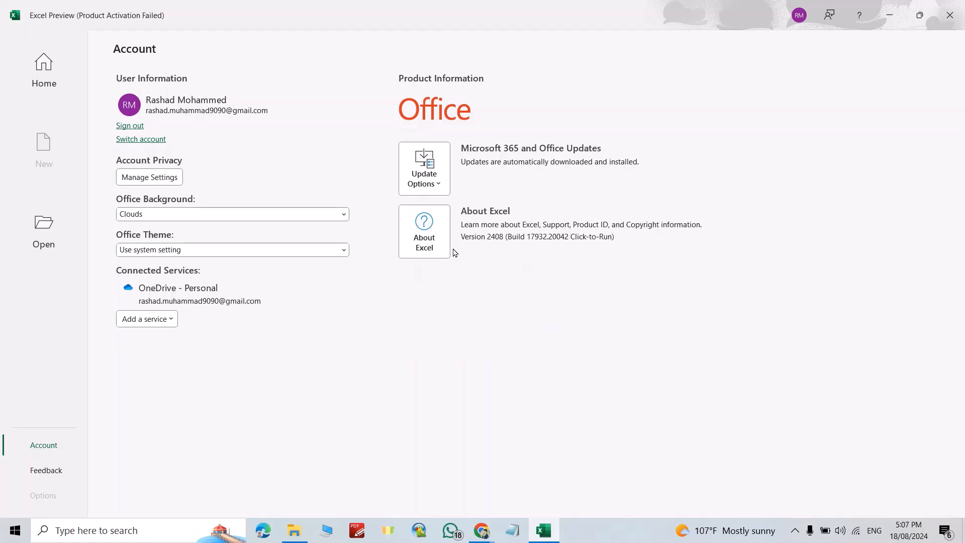
{"action": "left_click", "coordinate": [437, 185]}
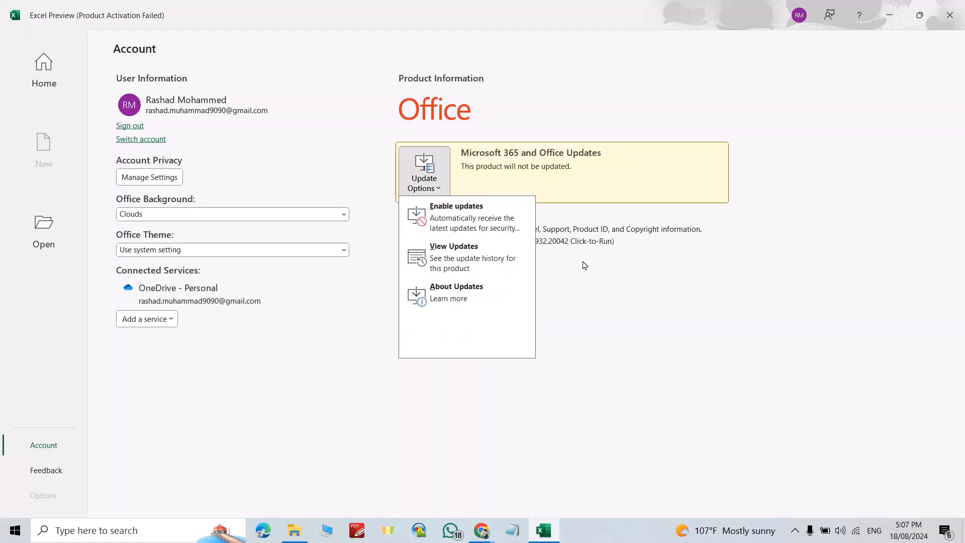
{"action": "key", "text": "Escape"}
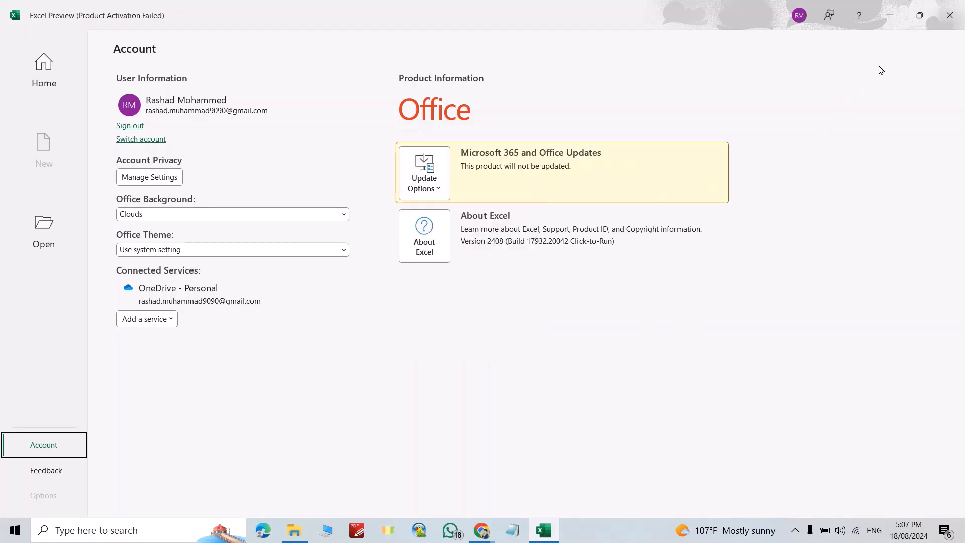
Step: Close Excel, relaunch it from the recent apps in Windows Search, and open its Account page to check activation
{"action": "left_click", "coordinate": [949, 16]}
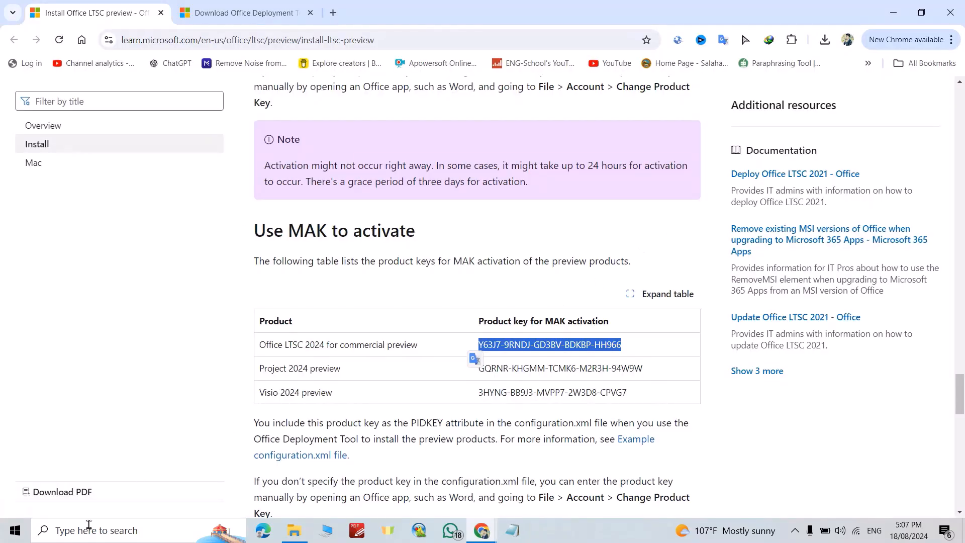
{"action": "left_click", "coordinate": [67, 533]}
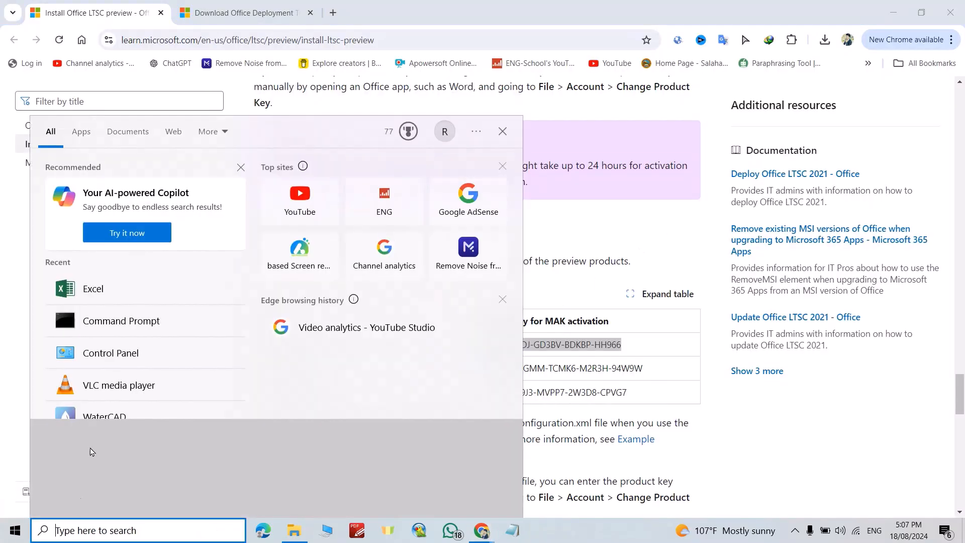
{"action": "left_click", "coordinate": [115, 296]}
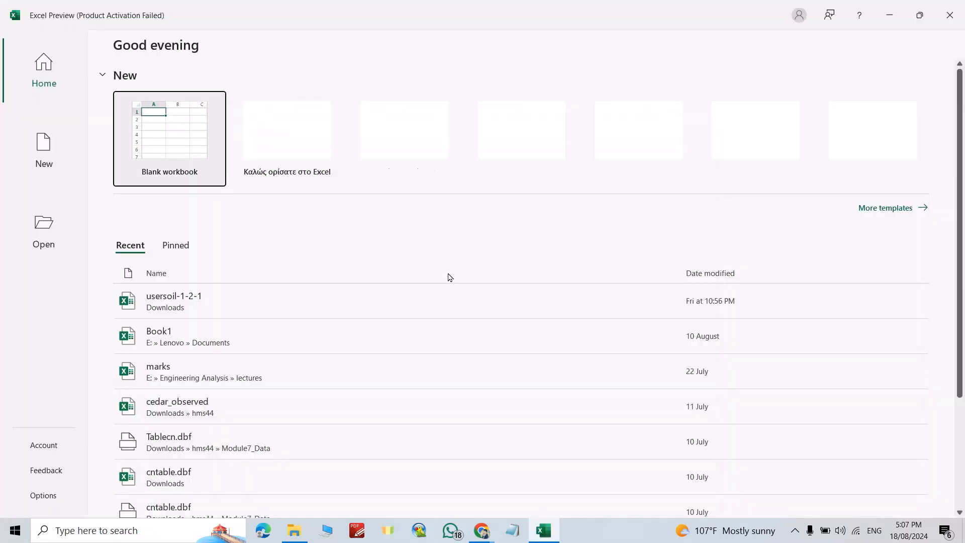
{"action": "left_click", "coordinate": [43, 447]}
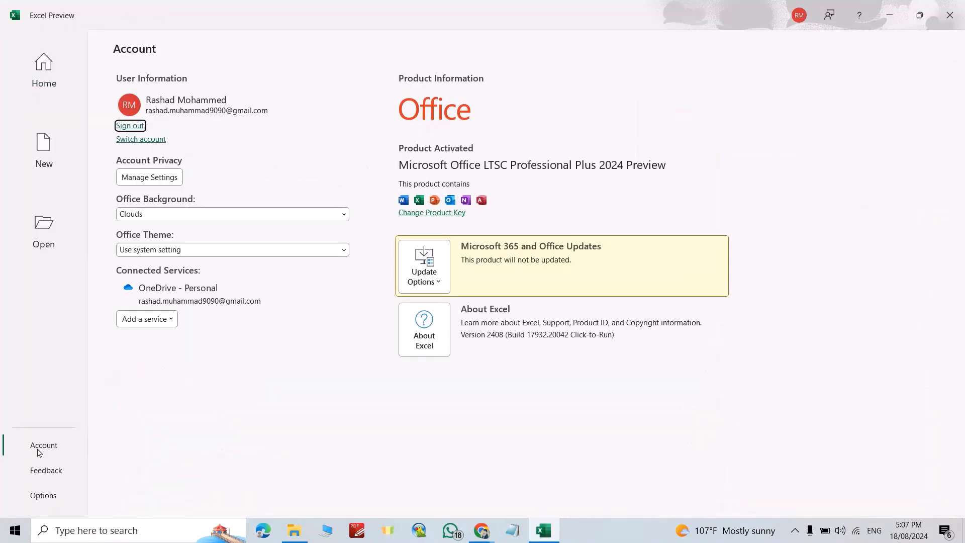